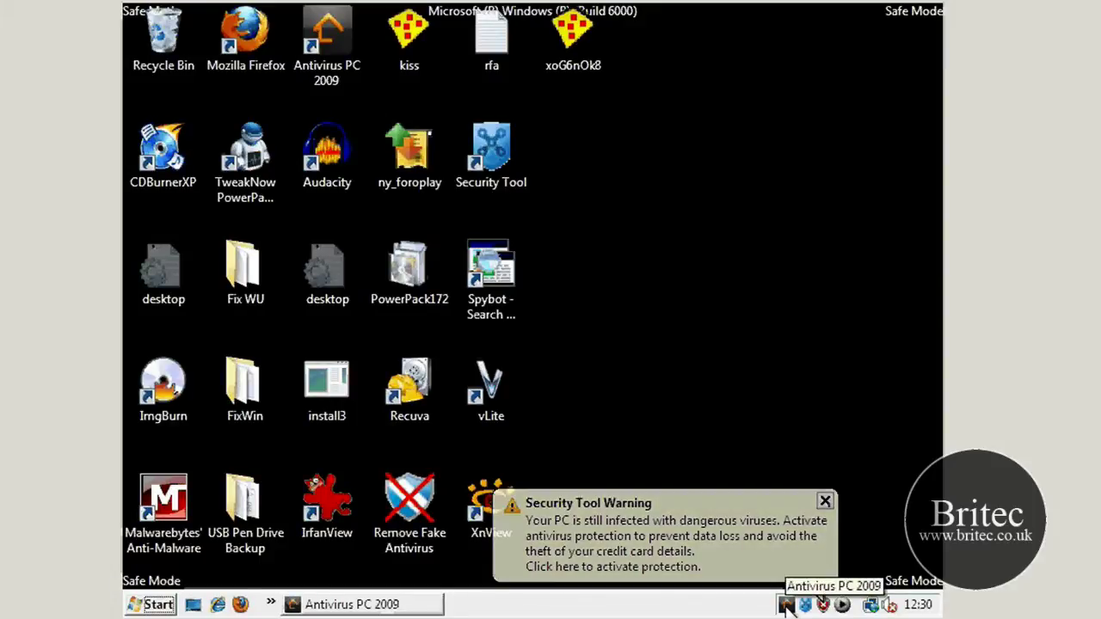
# Open the fake Antivirus PC 2009, follow its repair prompt to the registration key purchase page, then close the page and program
pyautogui.doubleClick(786, 604)
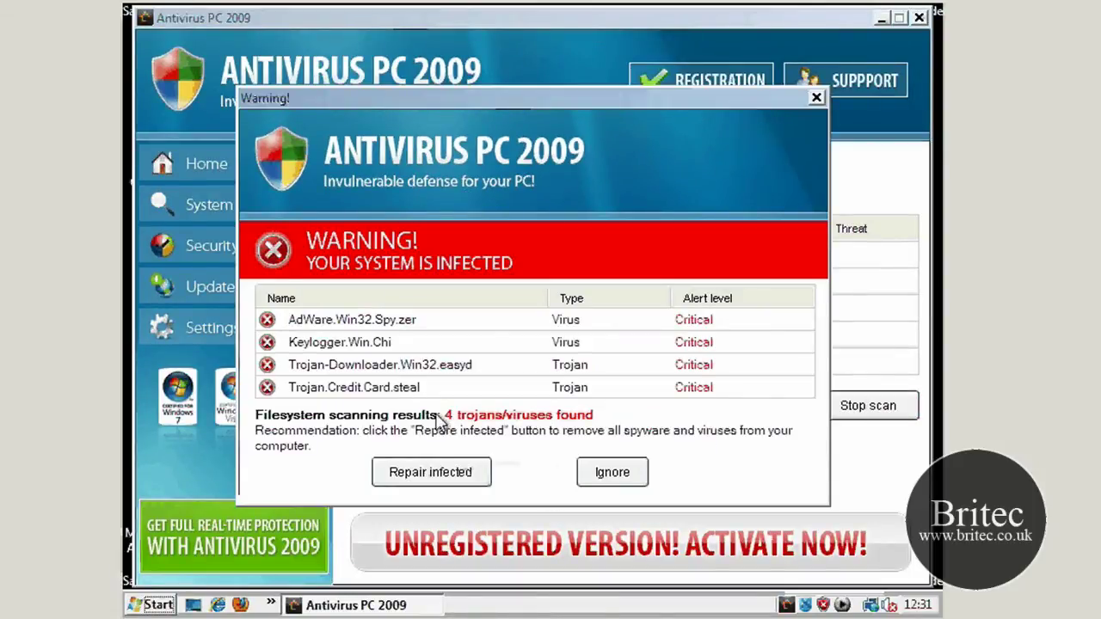
pyautogui.click(447, 473)
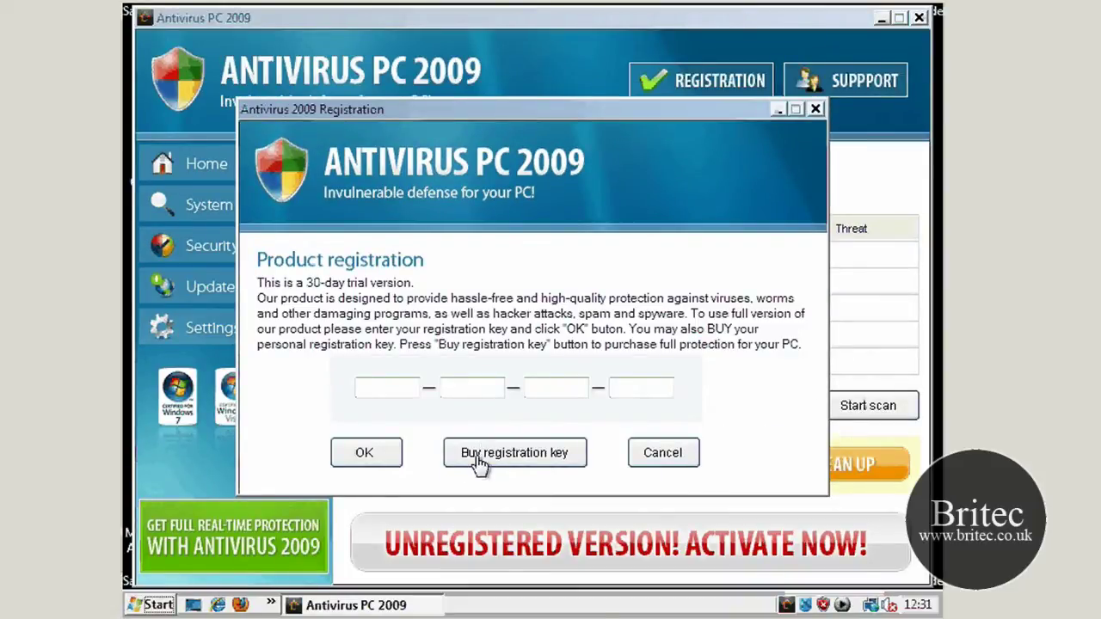
pyautogui.click(479, 463)
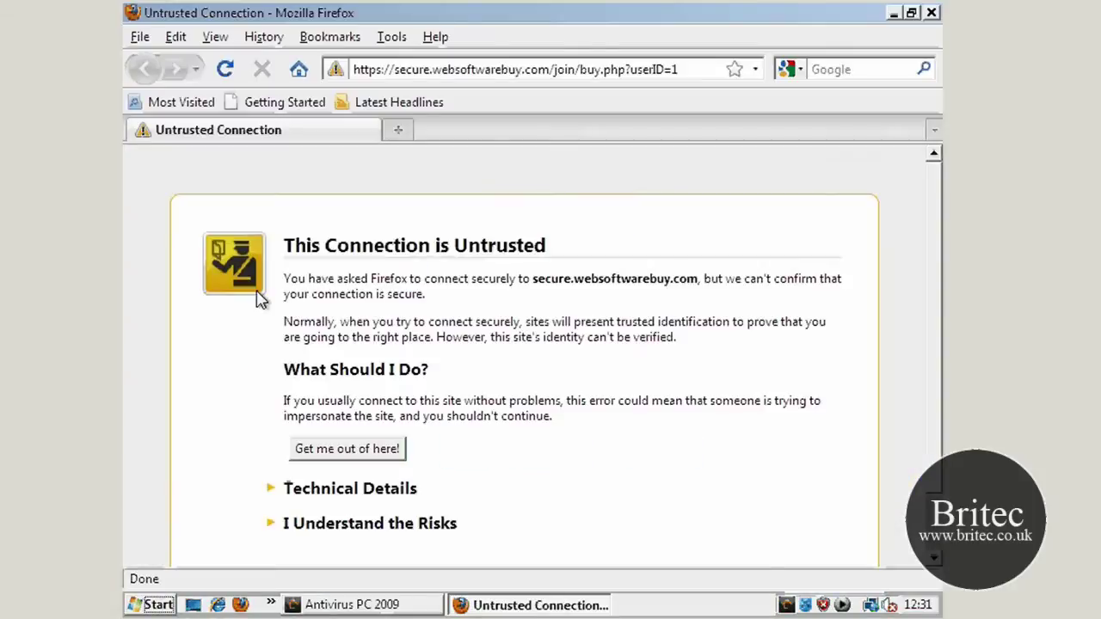
pyautogui.click(931, 13)
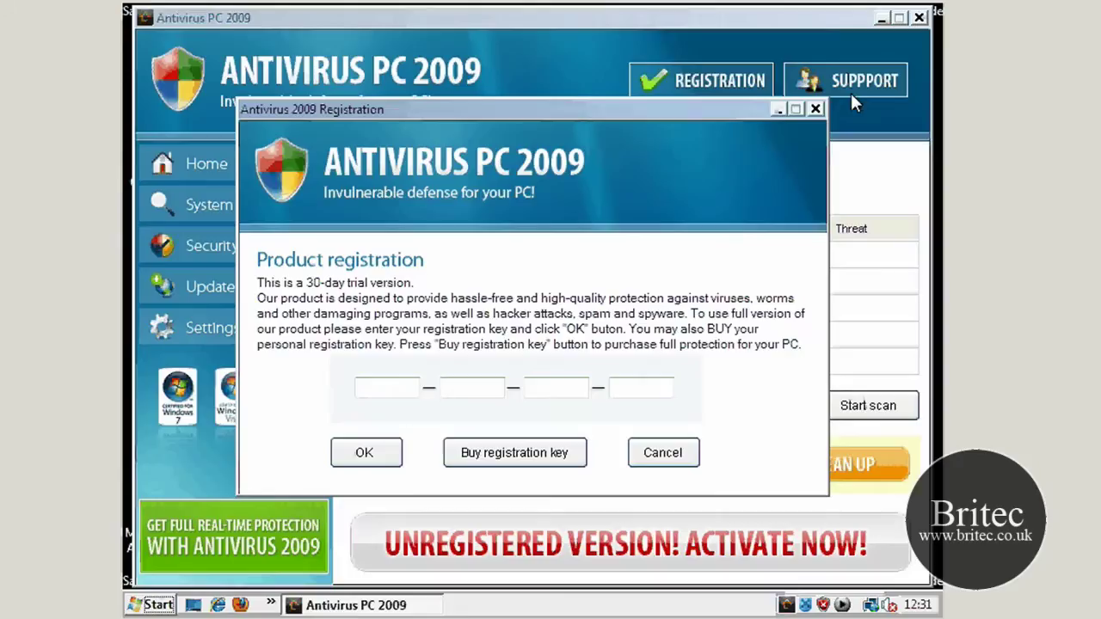
pyautogui.click(645, 453)
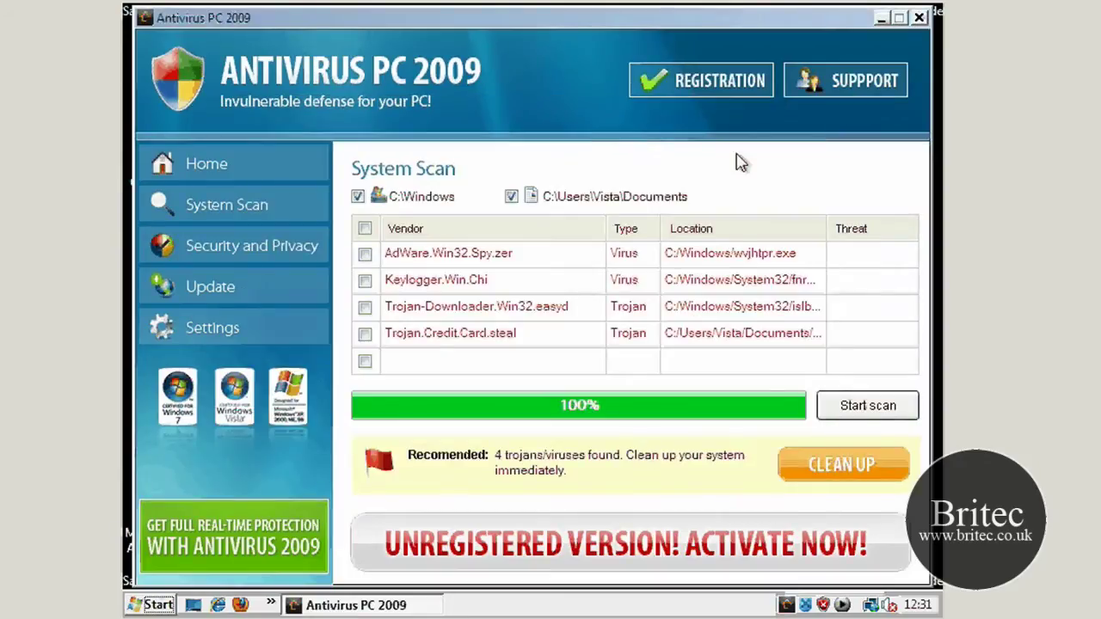
pyautogui.click(918, 18)
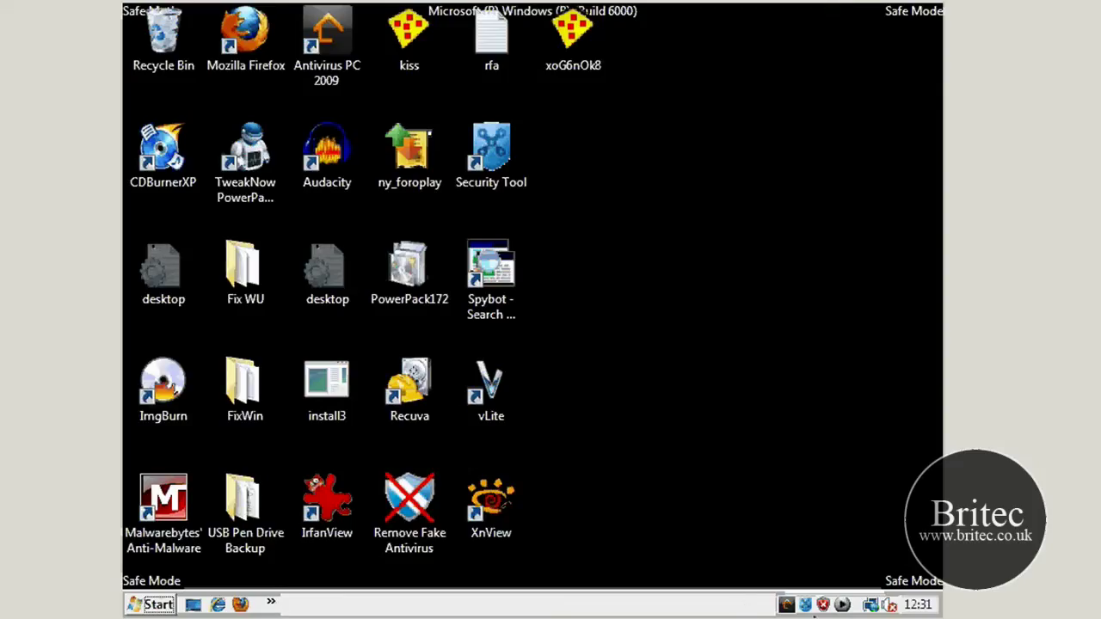
# Open the rogue Security Tool program, examine its list of claimed infections and close it
pyautogui.doubleClick(803, 606)
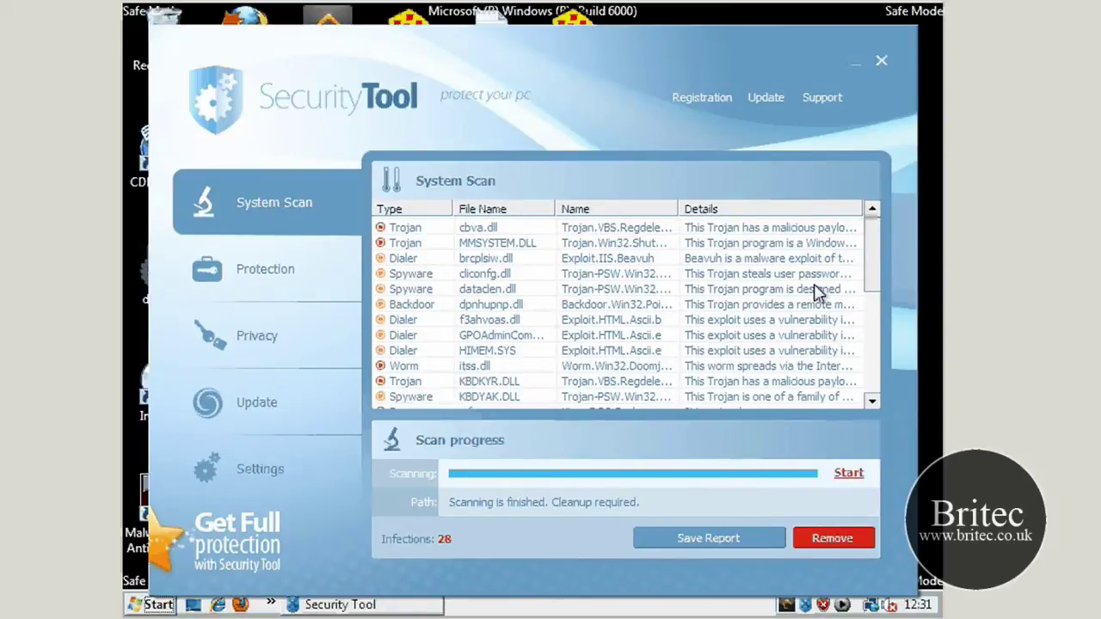
pyautogui.moveTo(872, 248)
pyautogui.mouseDown()
pyautogui.moveTo(869, 361)
pyautogui.moveTo(865, 229)
pyautogui.mouseUp()
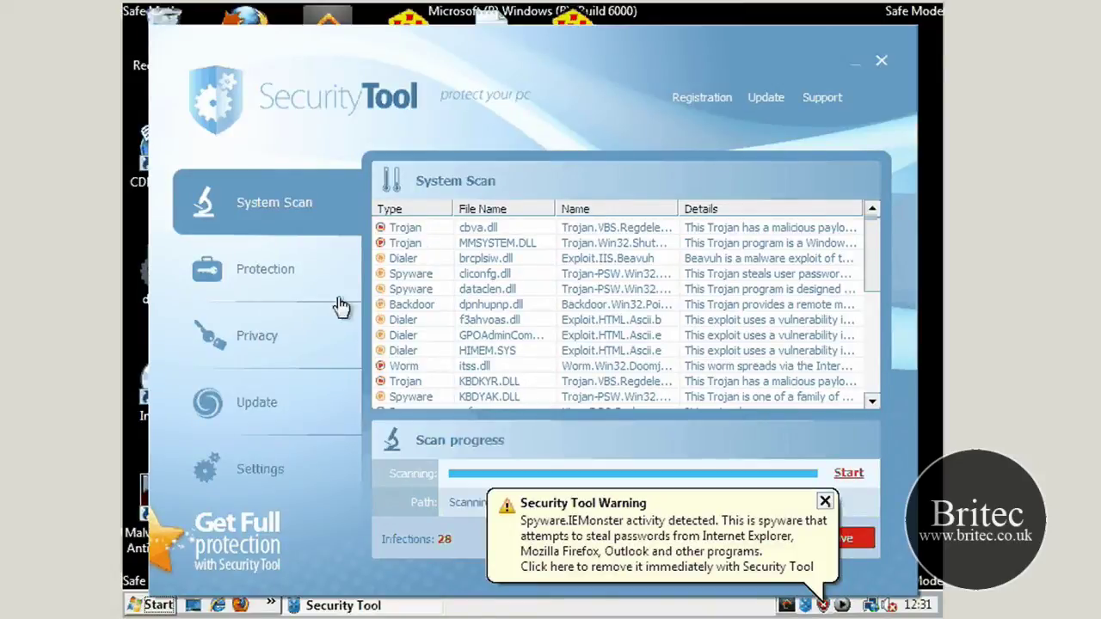
pyautogui.click(880, 64)
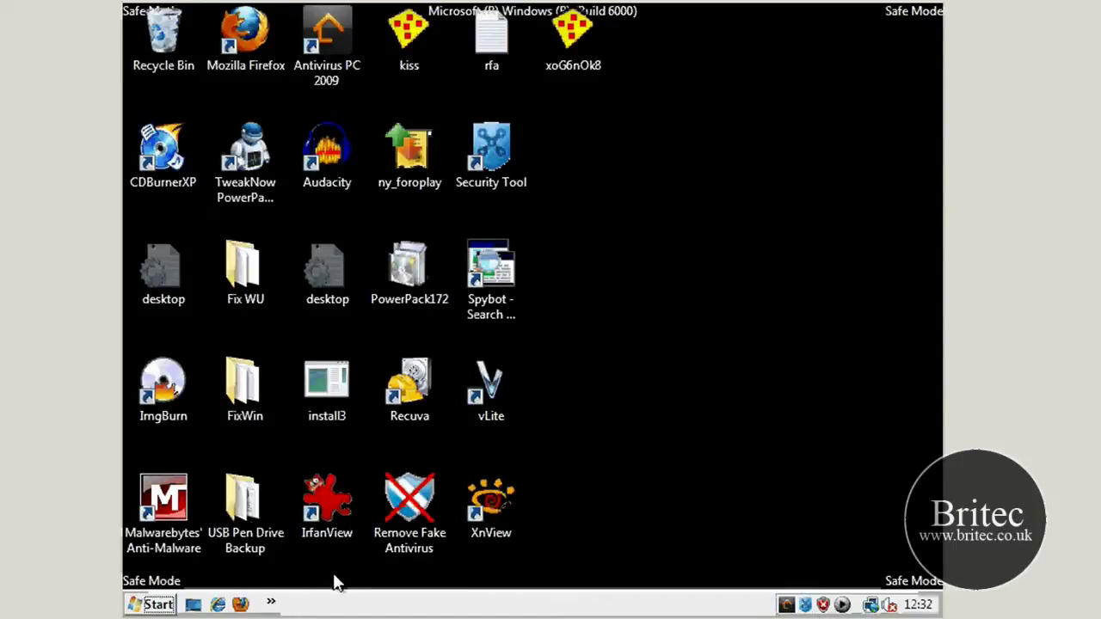
# Launch Malwarebytes' Anti-Malware and check for updates to its definition database
pyautogui.click(175, 498)
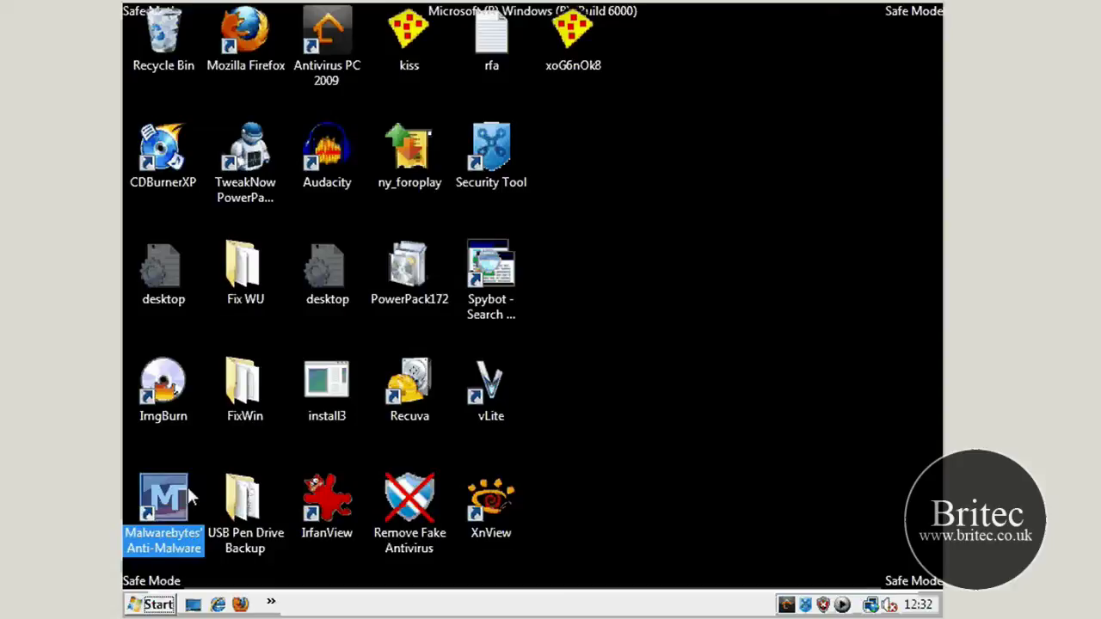
pyautogui.press('Return')
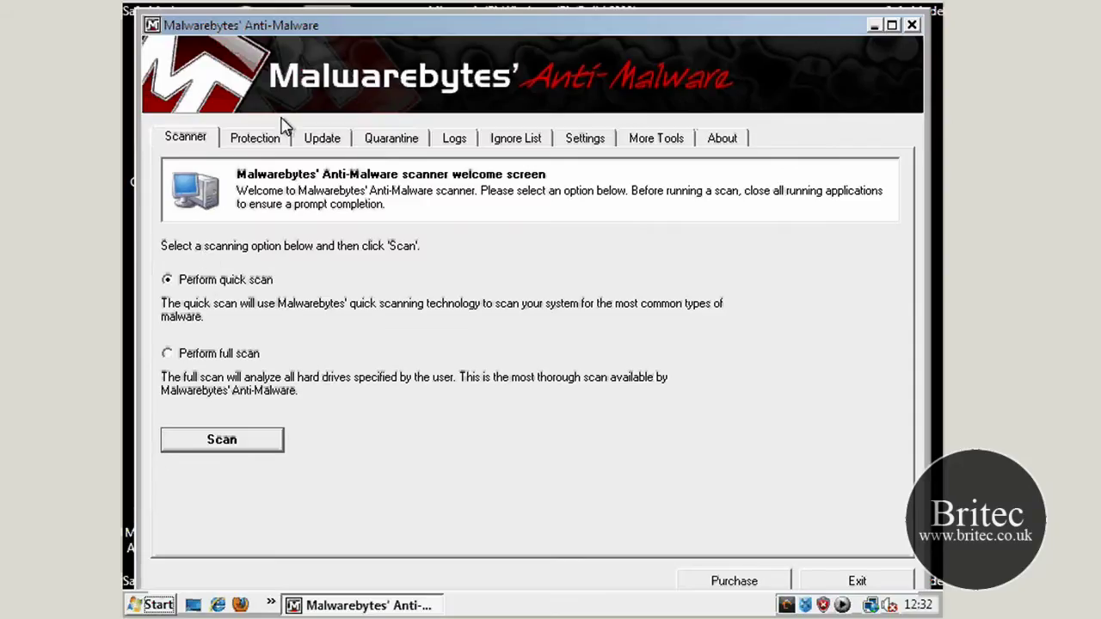
pyautogui.click(325, 141)
pyautogui.click(254, 341)
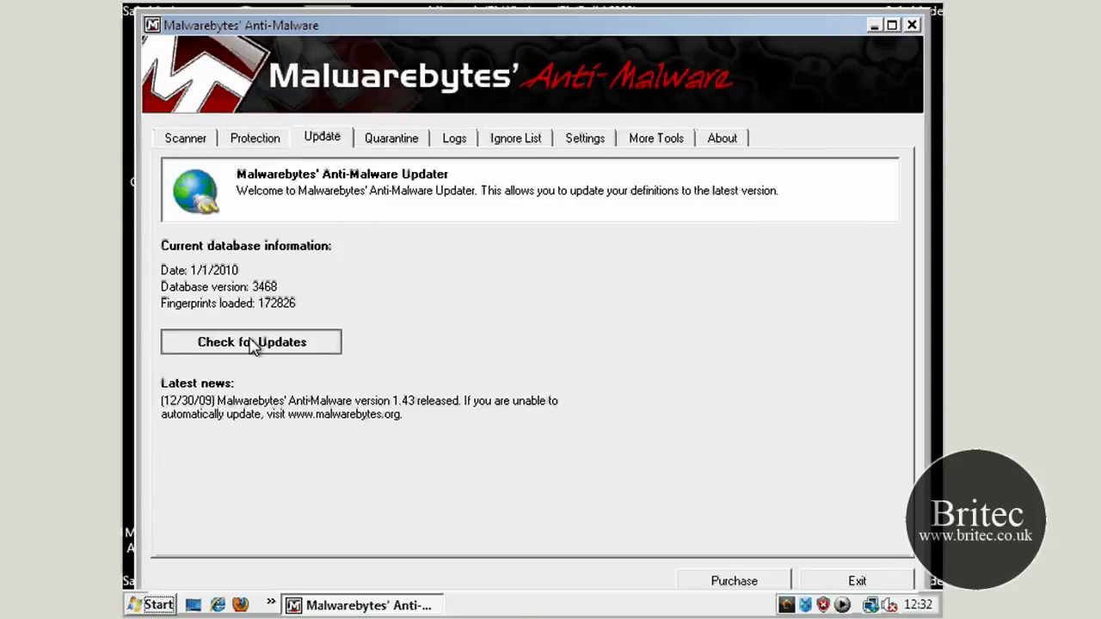
pyautogui.click(655, 373)
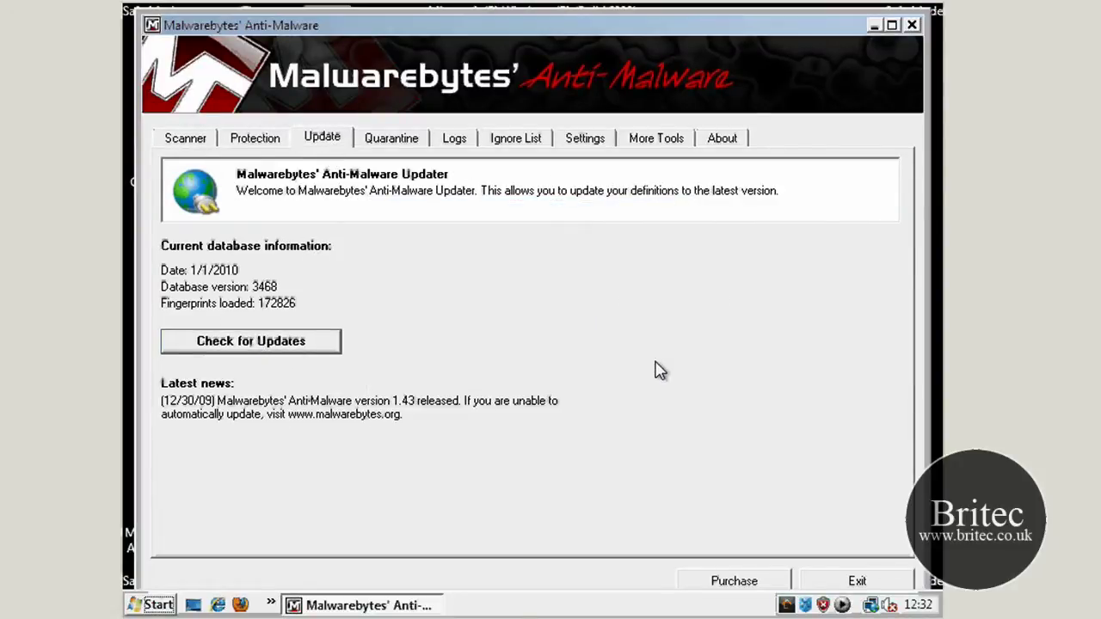
# Run a quick scan in Malwarebytes' Anti-Malware and dismiss the Security Tool warning, confirming to continue unprotected
pyautogui.click(182, 138)
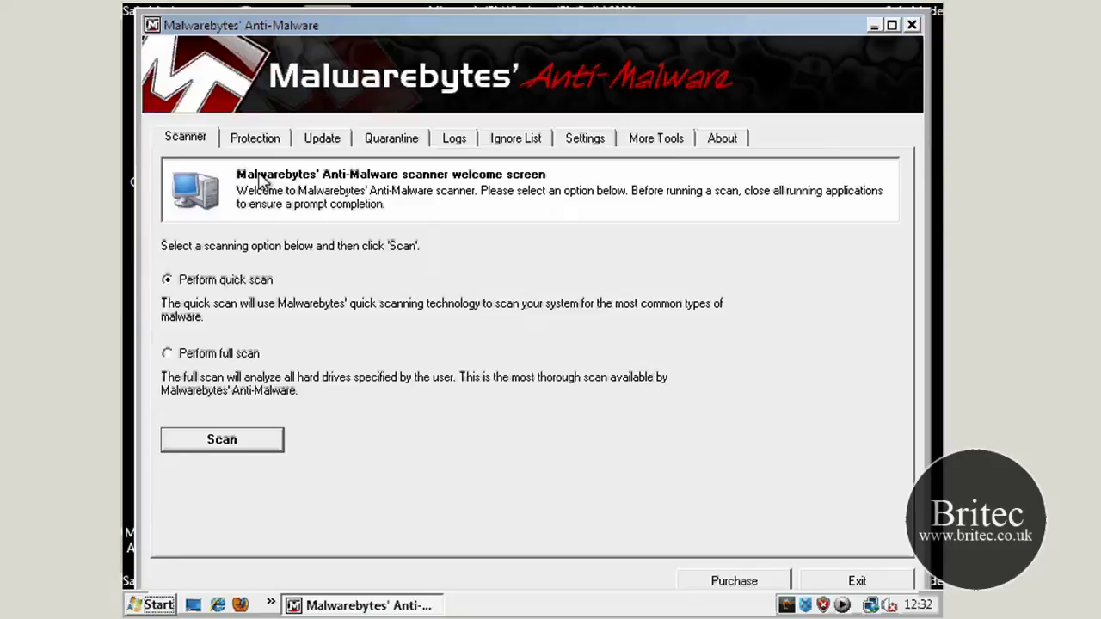
pyautogui.click(217, 447)
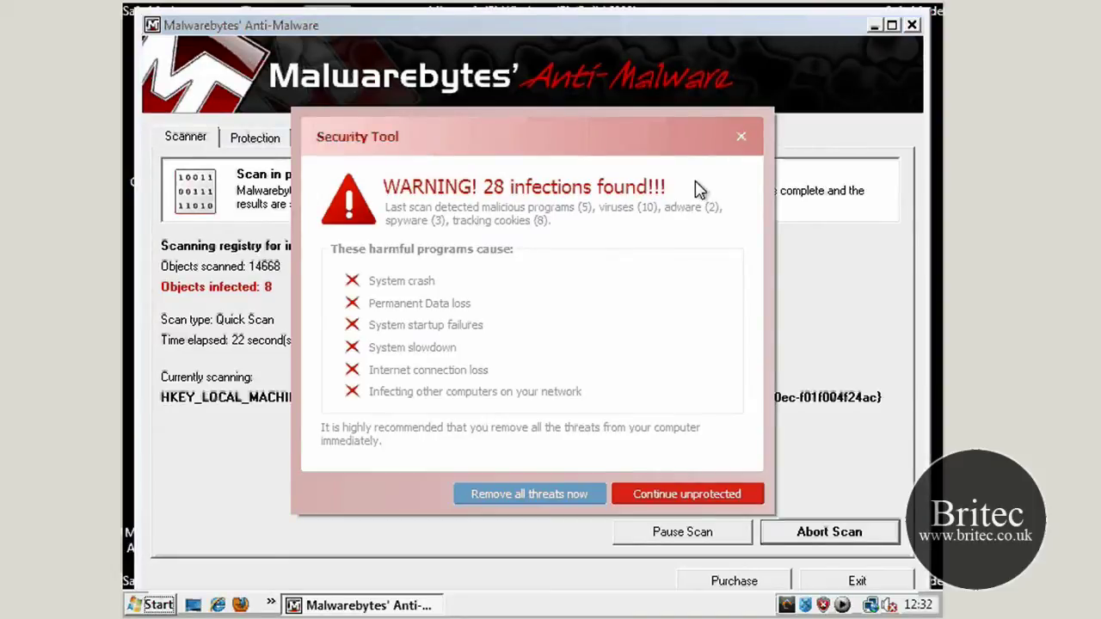
pyautogui.click(743, 143)
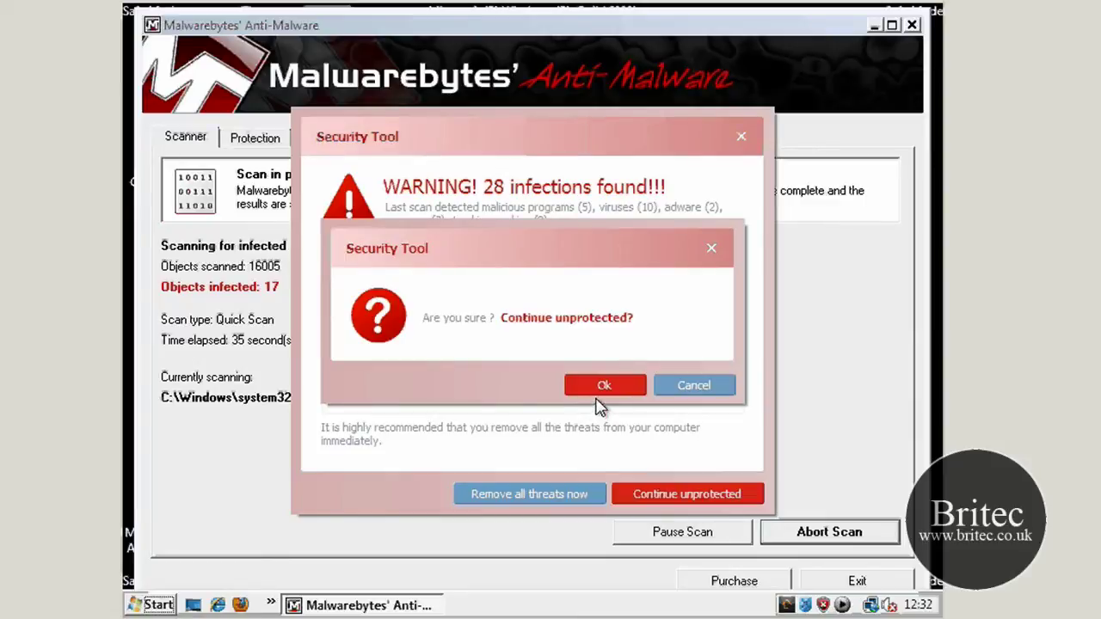
pyautogui.click(602, 388)
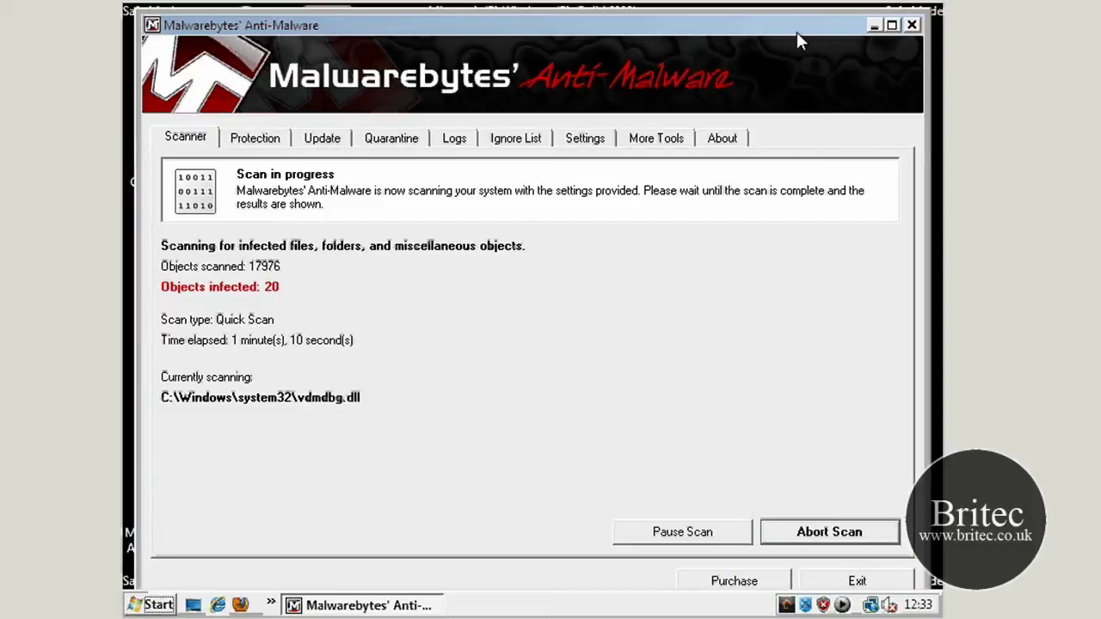
pyautogui.moveTo(651, 29); pyautogui.dragTo(643, 23)
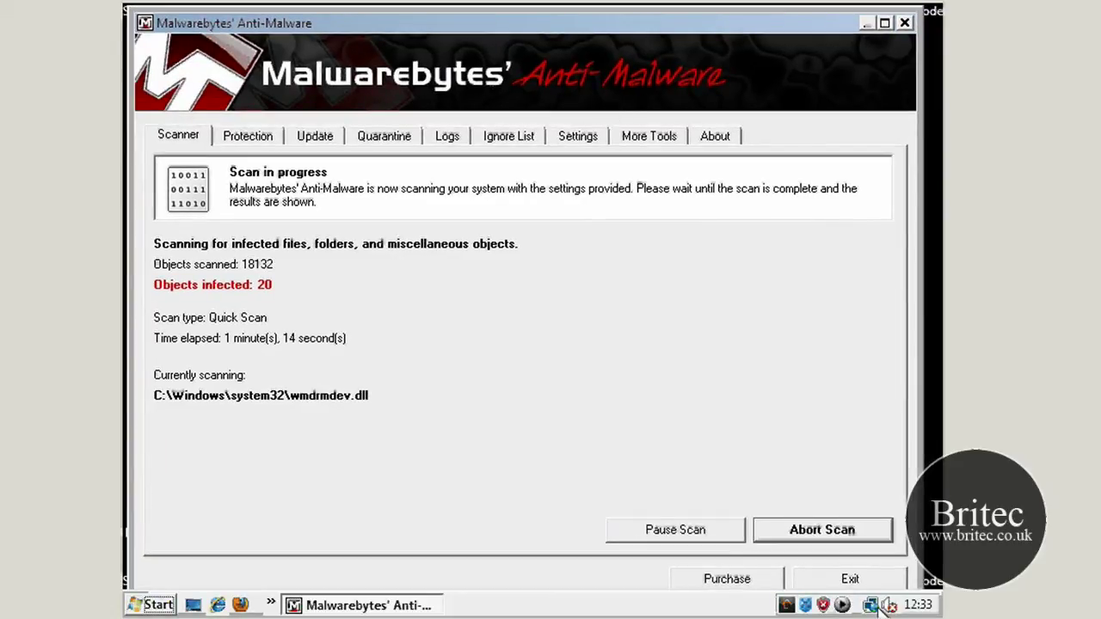
pyautogui.moveTo(877, 607)
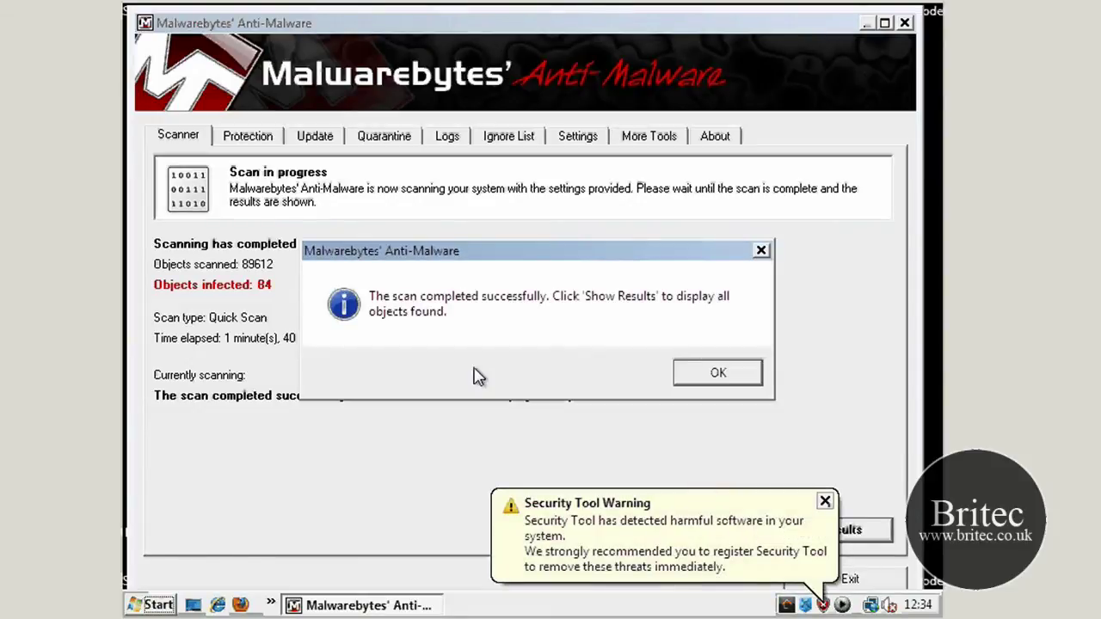
# Show the scan results, review the detected items with a widened Vendor column, and remove all selected threats
pyautogui.click(722, 374)
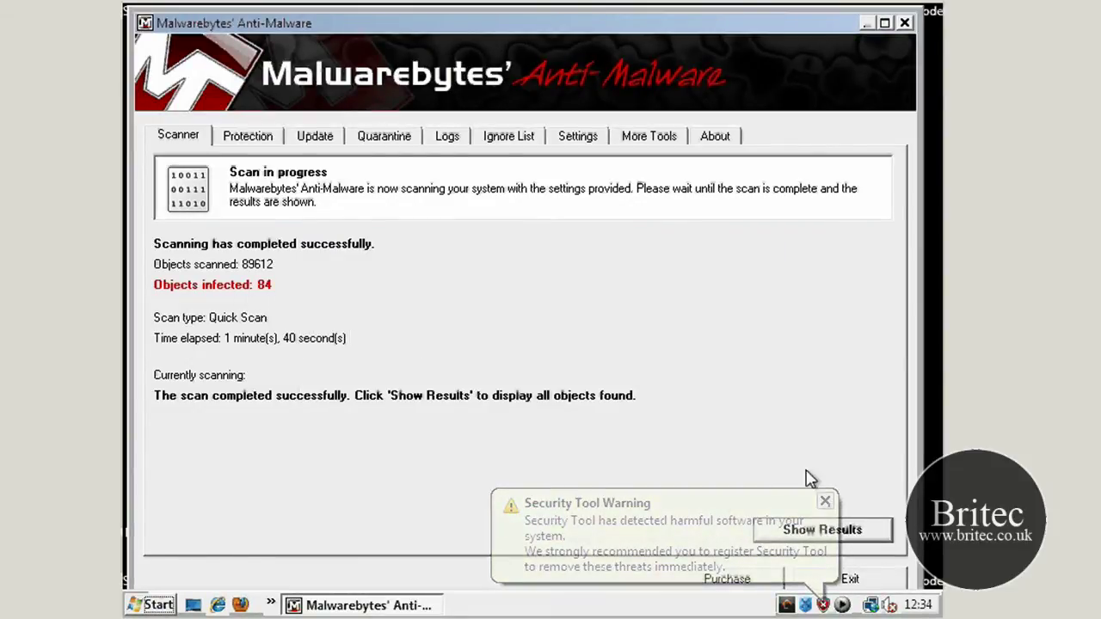
pyautogui.click(867, 528)
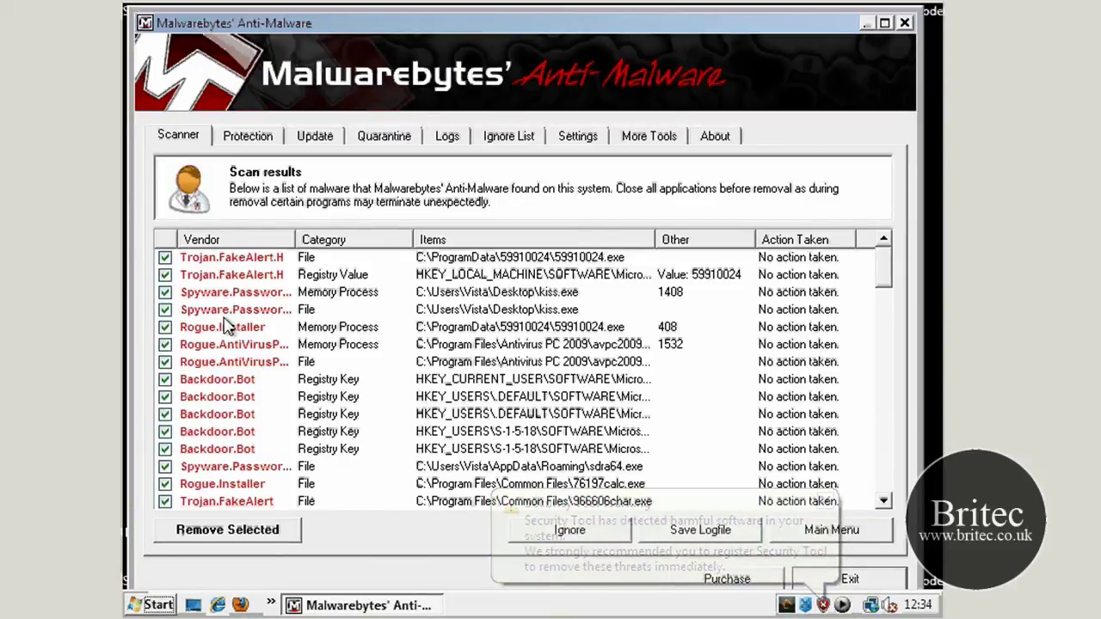
pyautogui.moveTo(295, 239); pyautogui.dragTo(347, 239)
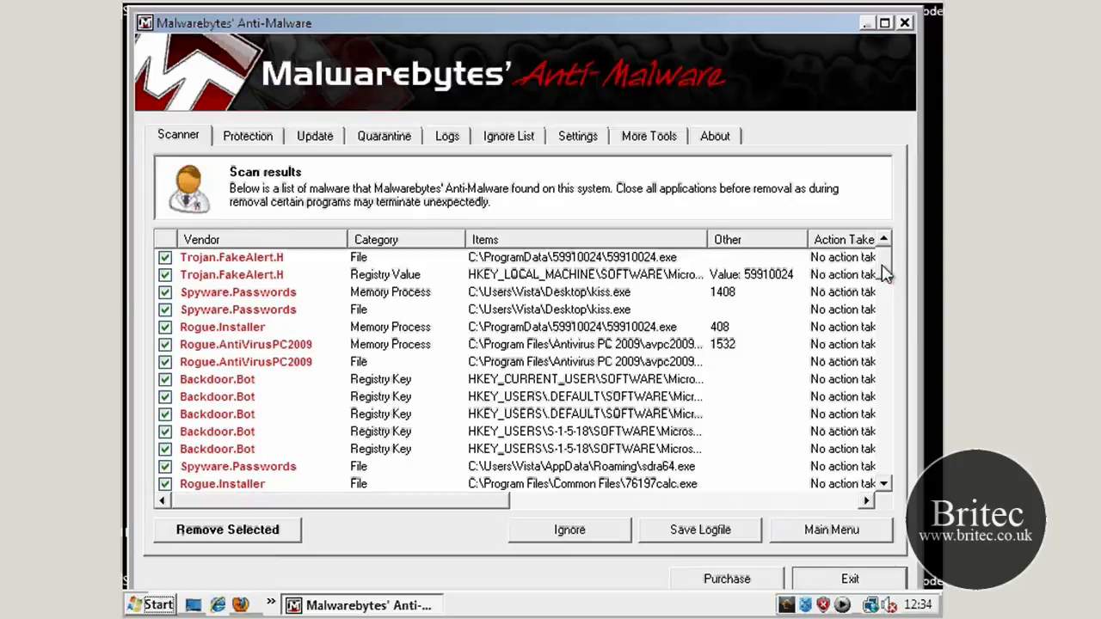
pyautogui.moveTo(883, 277); pyautogui.dragTo(892, 429)
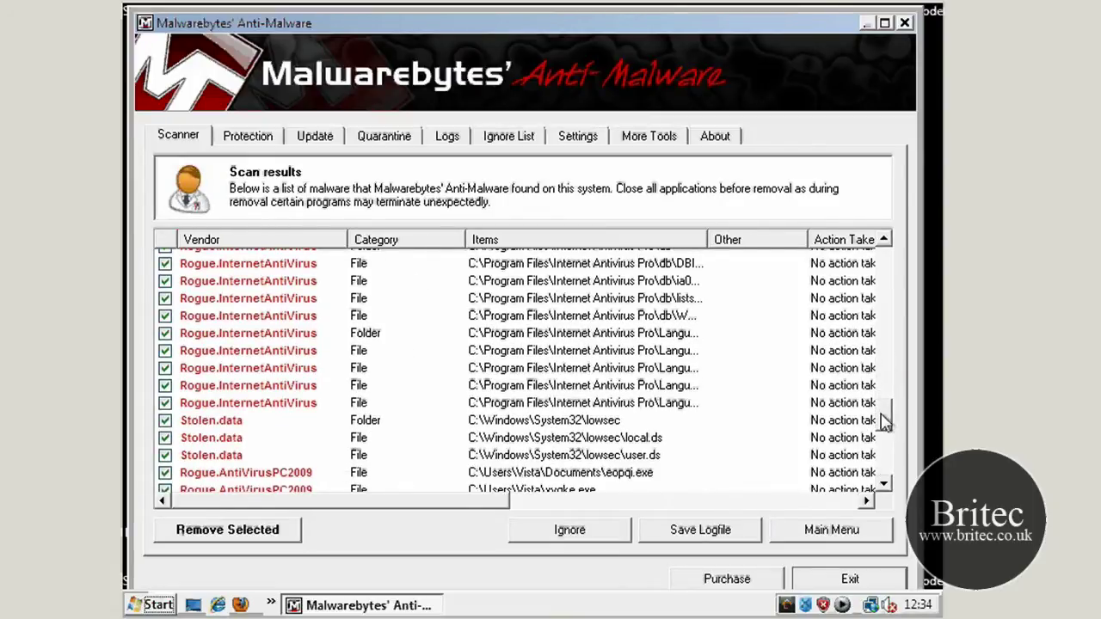
pyautogui.moveTo(882, 418); pyautogui.dragTo(885, 467)
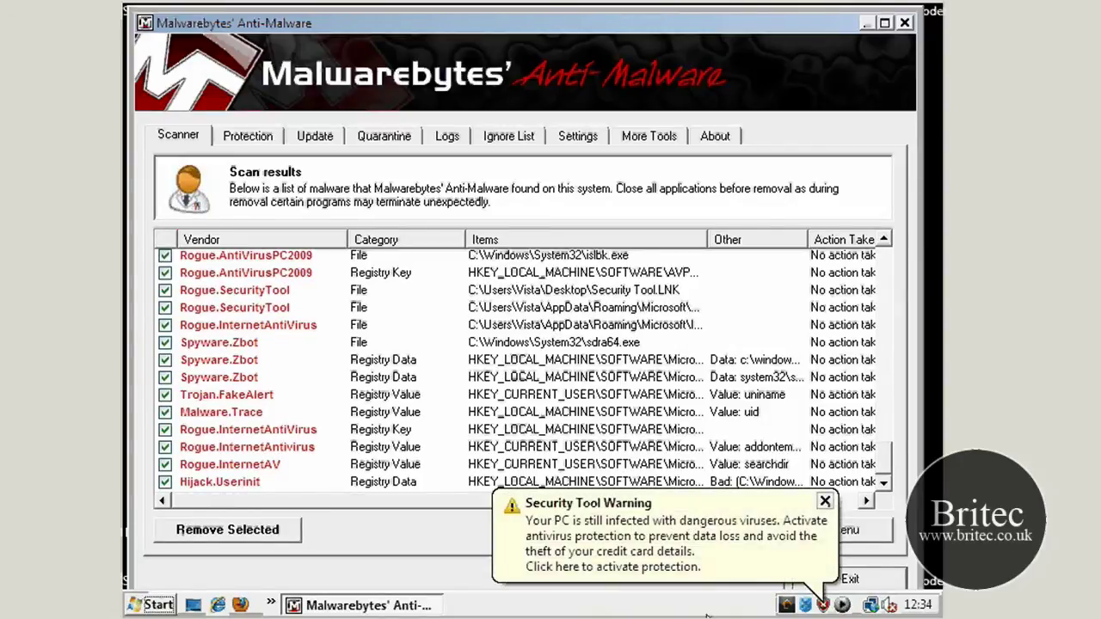
pyautogui.click(241, 539)
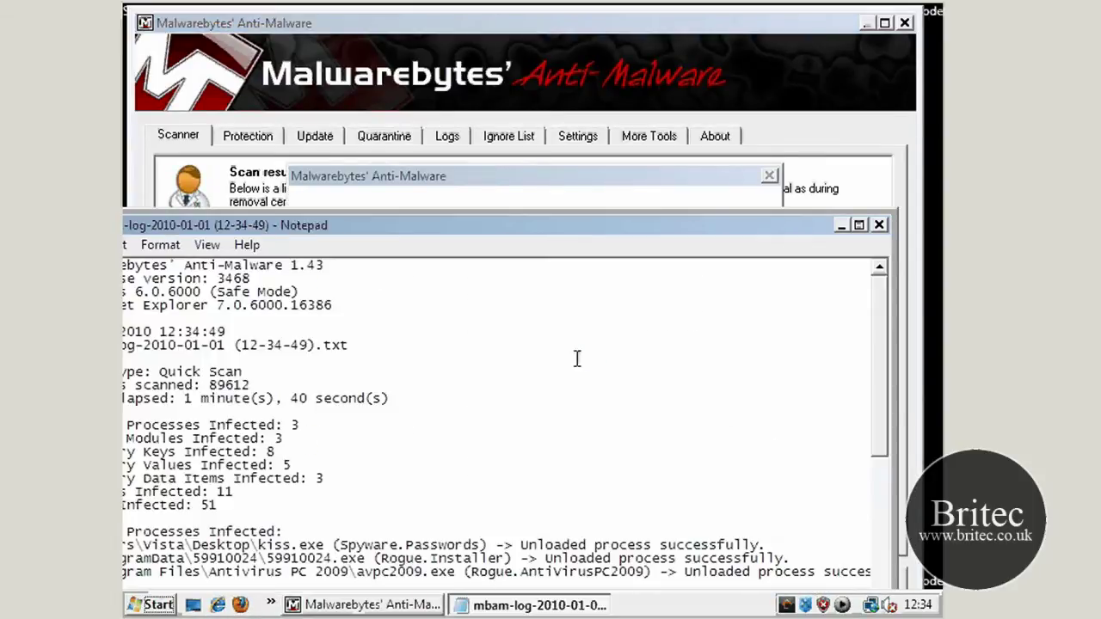
pyautogui.moveTo(471, 234); pyautogui.dragTo(585, 89)
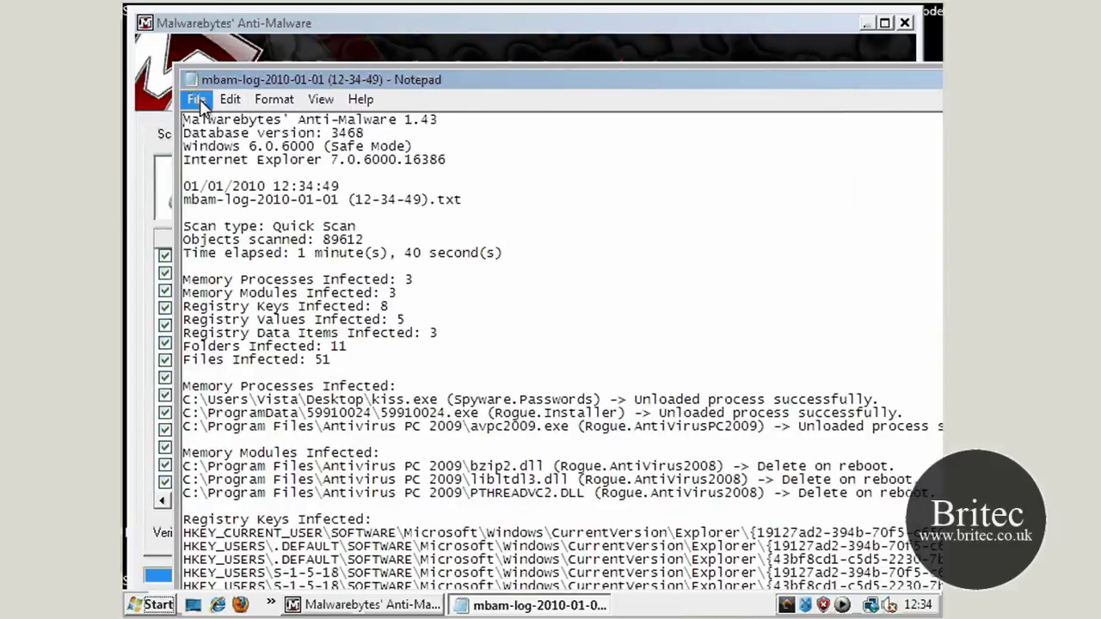
pyautogui.click(196, 99)
pyautogui.click(247, 189)
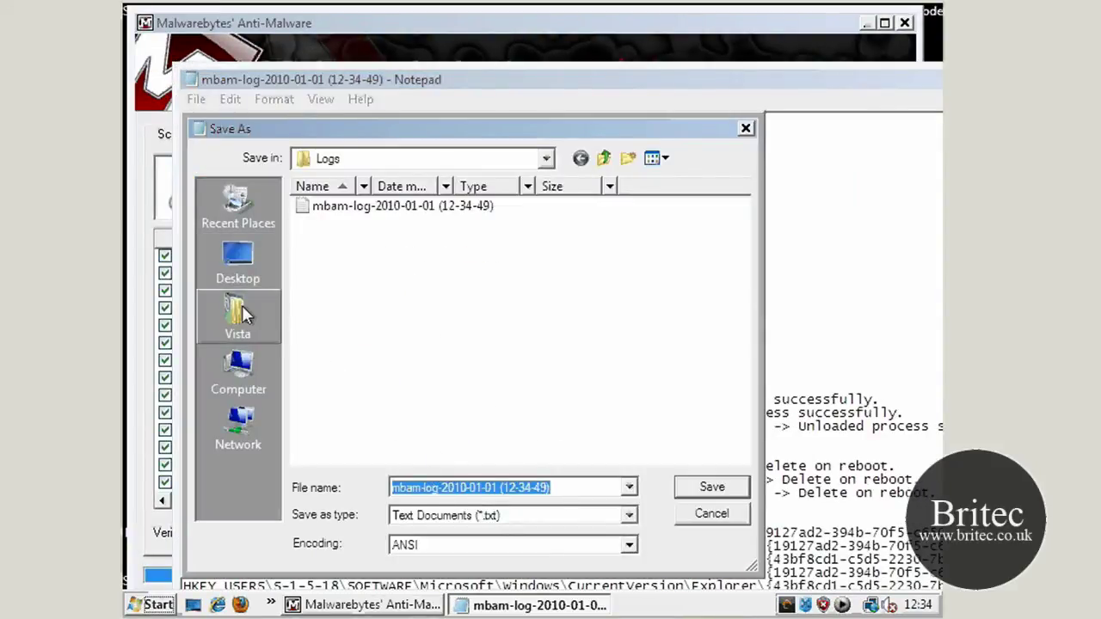
pyautogui.click(238, 273)
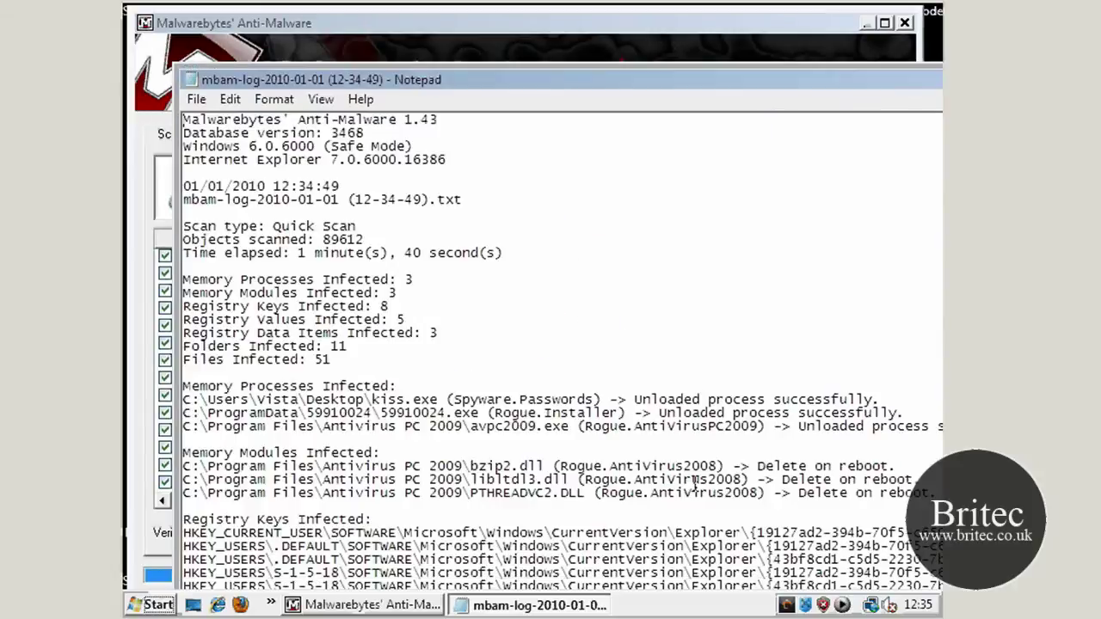
pyautogui.click(707, 488)
pyautogui.moveTo(902, 82); pyautogui.dragTo(692, 114)
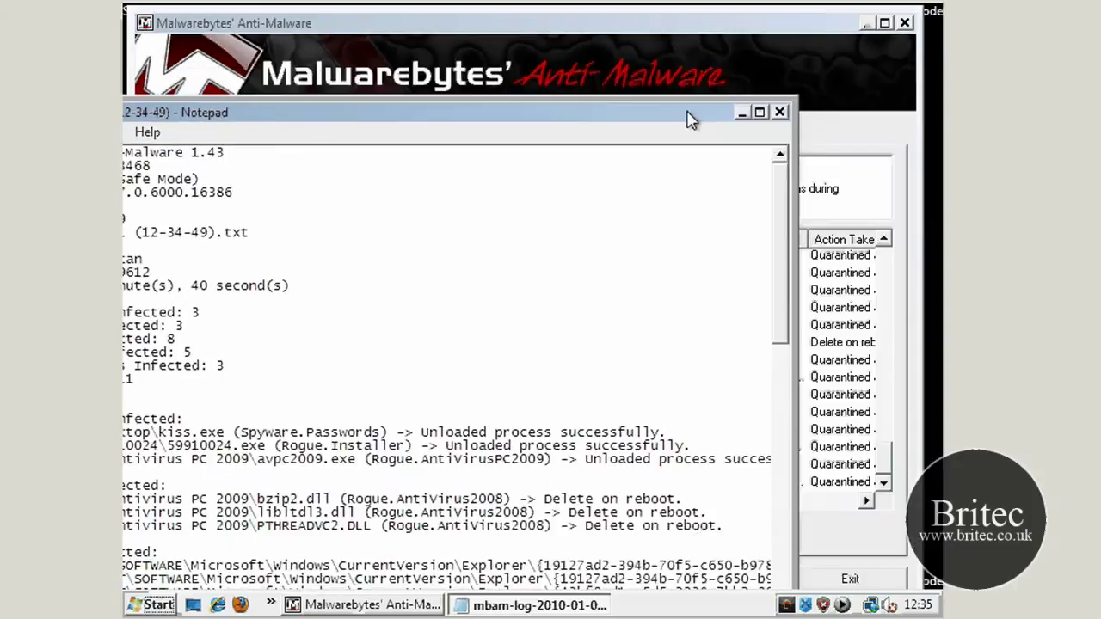
pyautogui.click(780, 114)
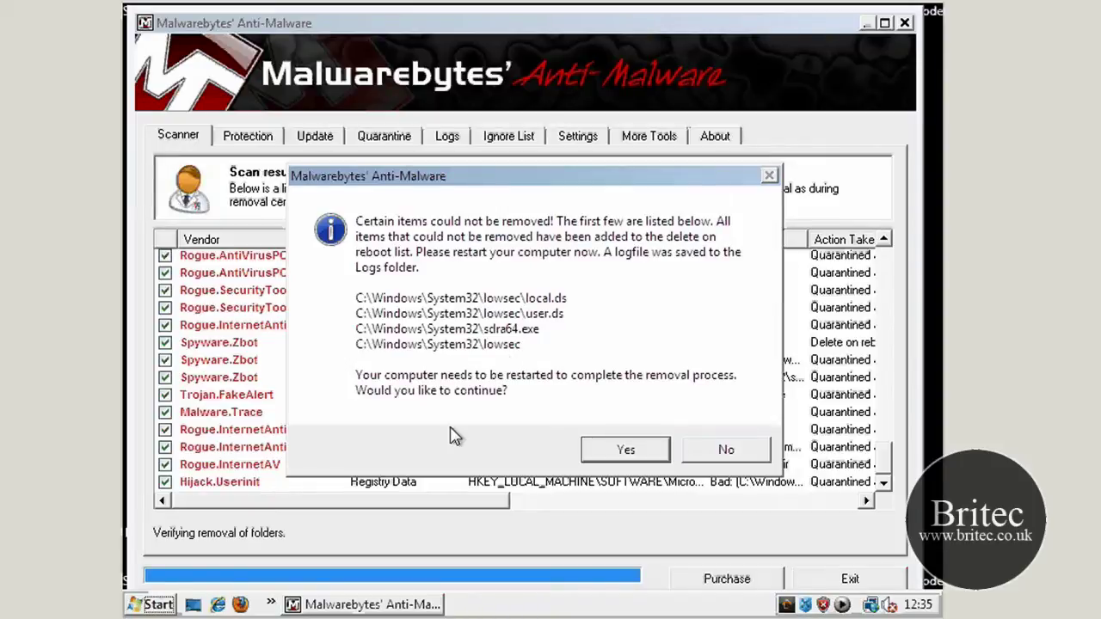
pyautogui.click(626, 449)
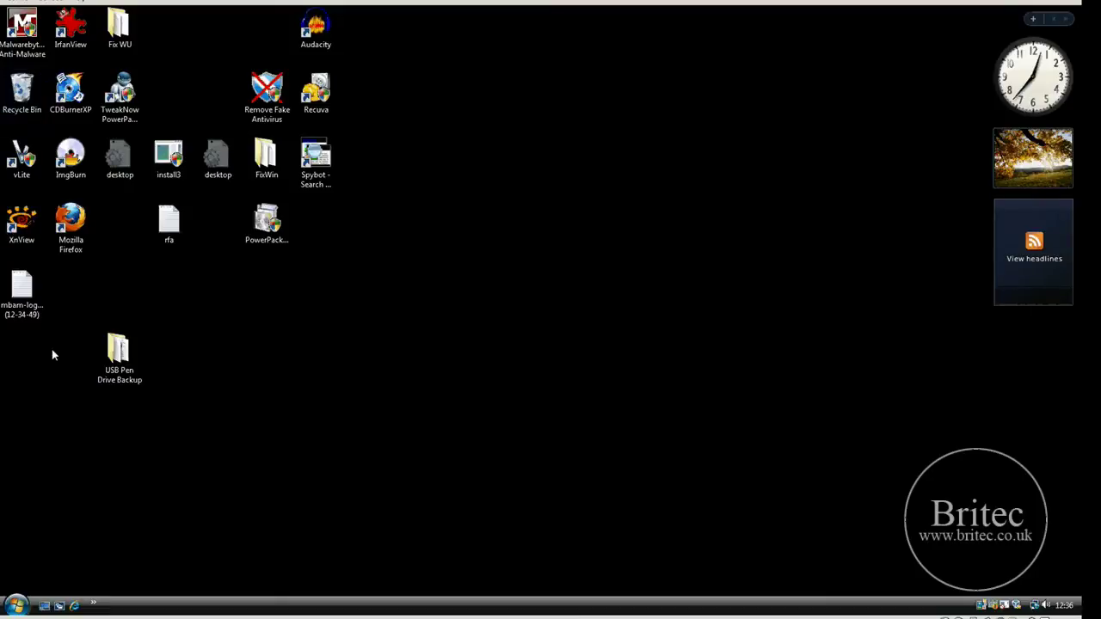
# Open Mozilla Firefox and search Google for "superantispyware"
pyautogui.click(76, 211)
pyautogui.doubleClick(76, 212)
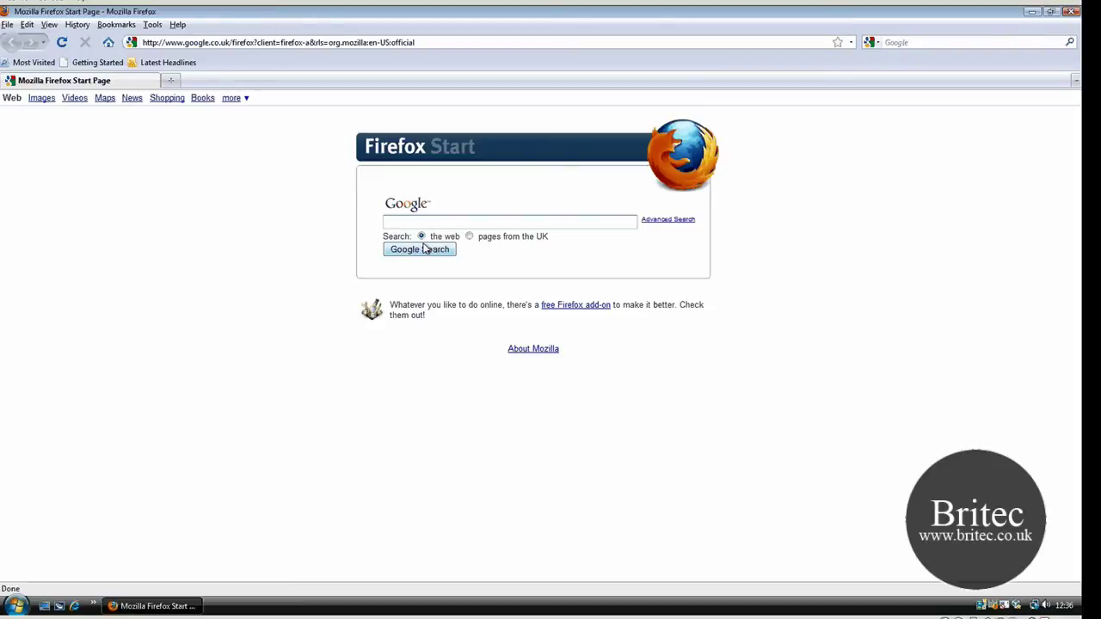
pyautogui.write('superantisop')
pyautogui.press('BackSpace')
pyautogui.write('yware')
pyautogui.click(423, 248)
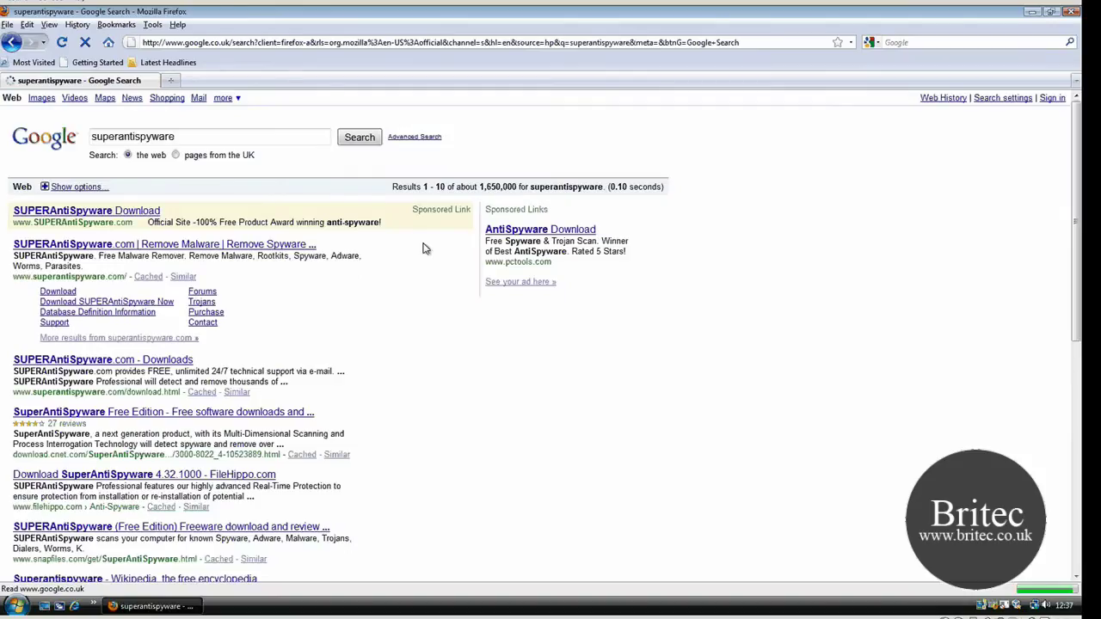
# Open the superantispyware.com site and follow its Download Now link to the Free and Professional comparison
pyautogui.click(123, 246)
pyautogui.scroll(-2, 421, 391)
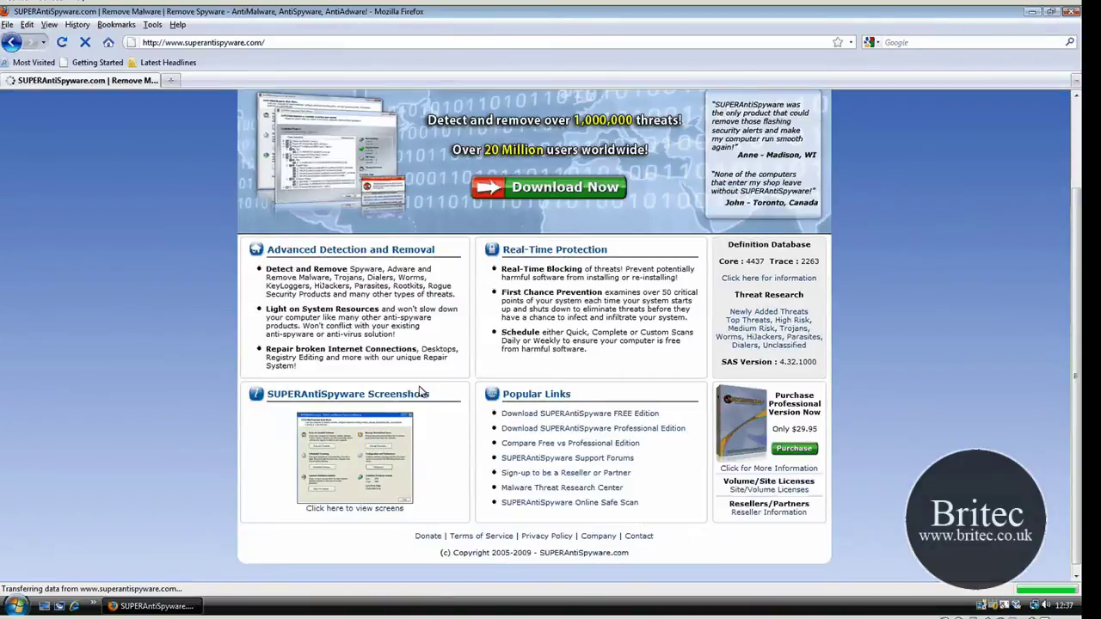
pyautogui.click(517, 197)
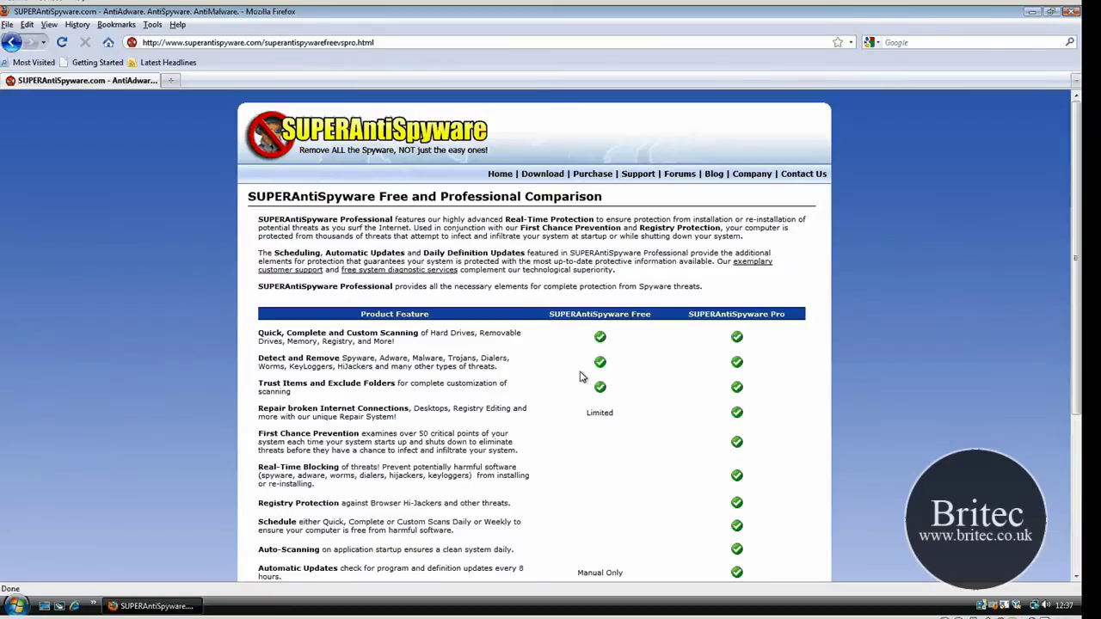
# Download the free home-user version of SUPERAntiSpyware, move the downloads list lower and close the browser page
pyautogui.scroll(-5, 580, 377)
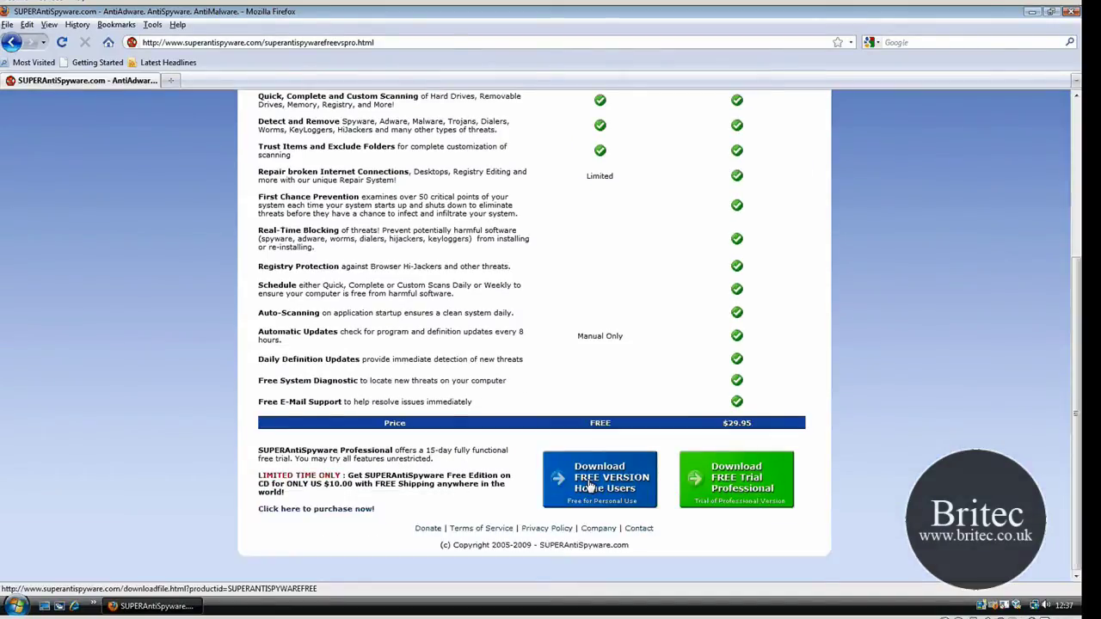
pyautogui.click(589, 486)
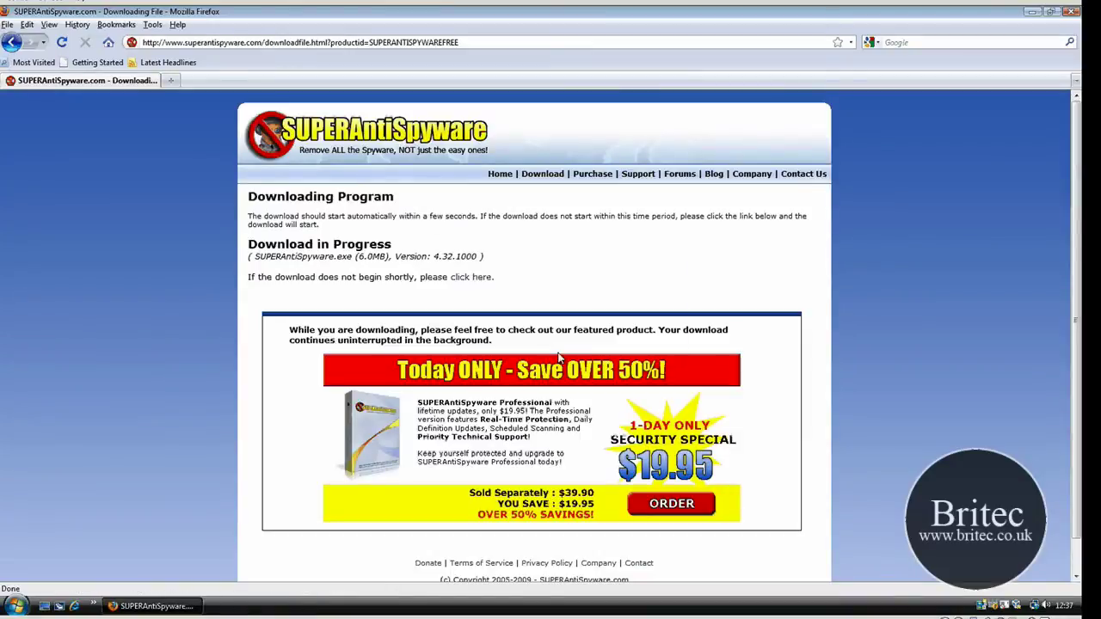
pyautogui.click(586, 344)
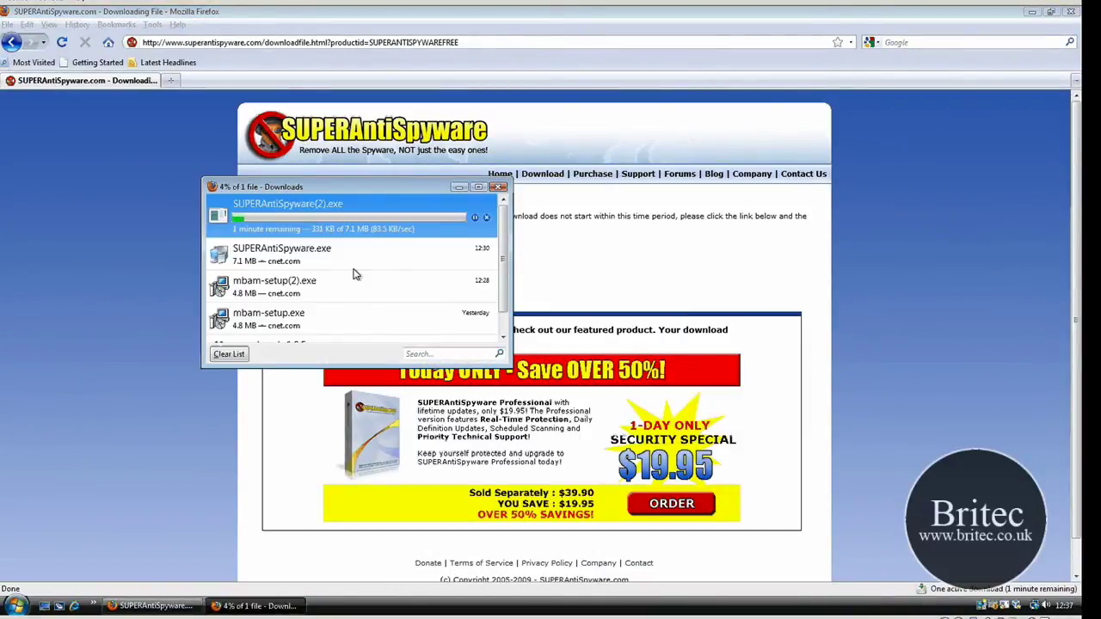
pyautogui.moveTo(316, 181); pyautogui.dragTo(348, 303)
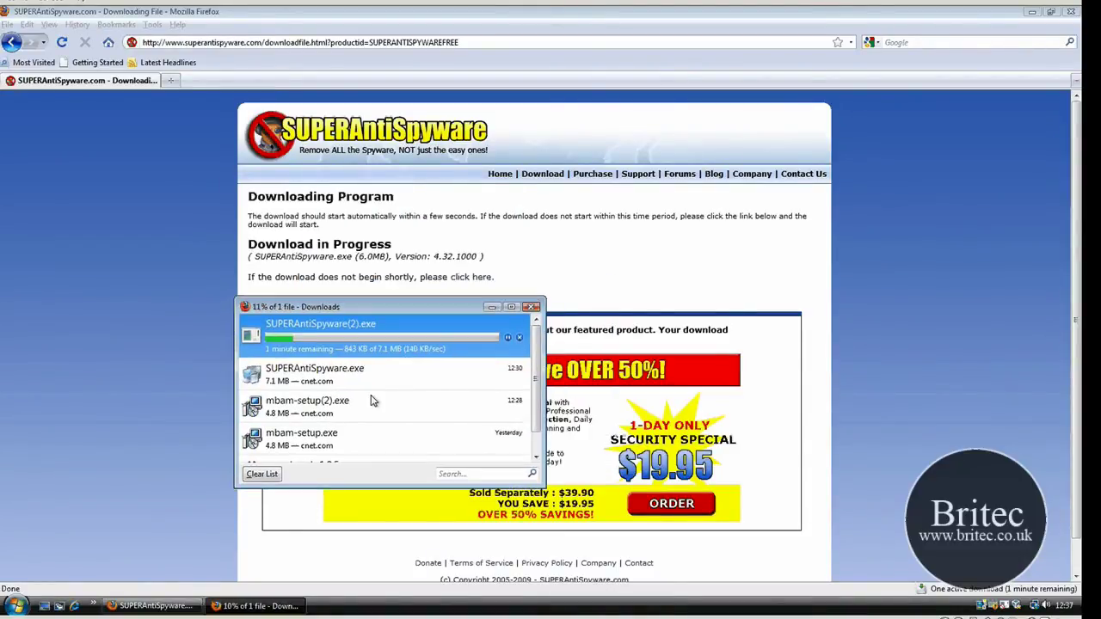
pyautogui.click(1073, 12)
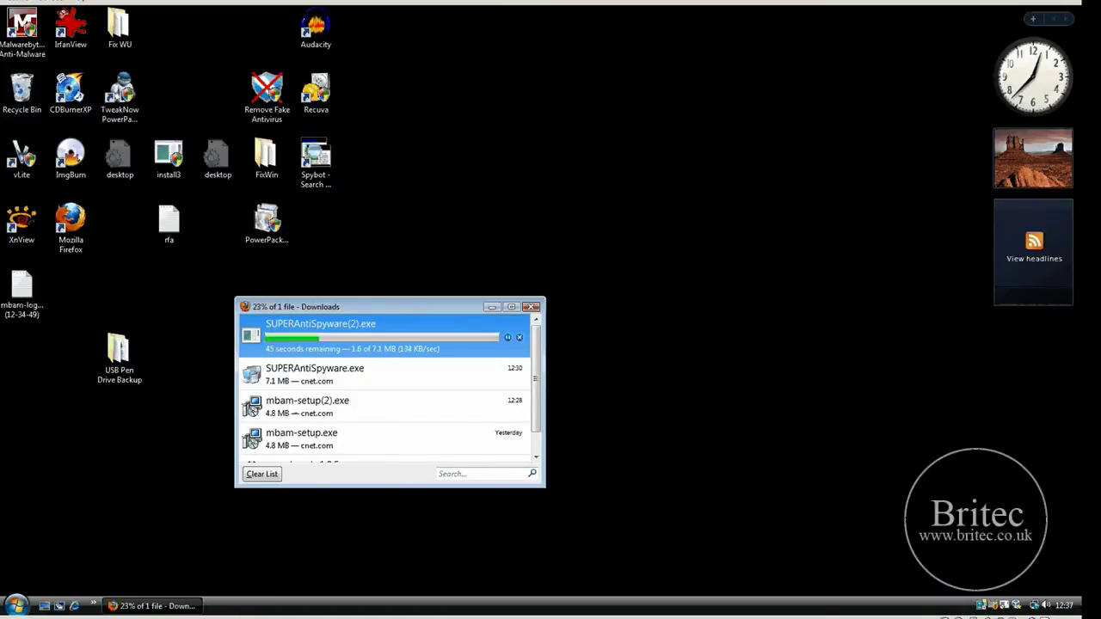
# Start a SUPERAntiSpyware scan of the C: fixed drive
pyautogui.click(1003, 604)
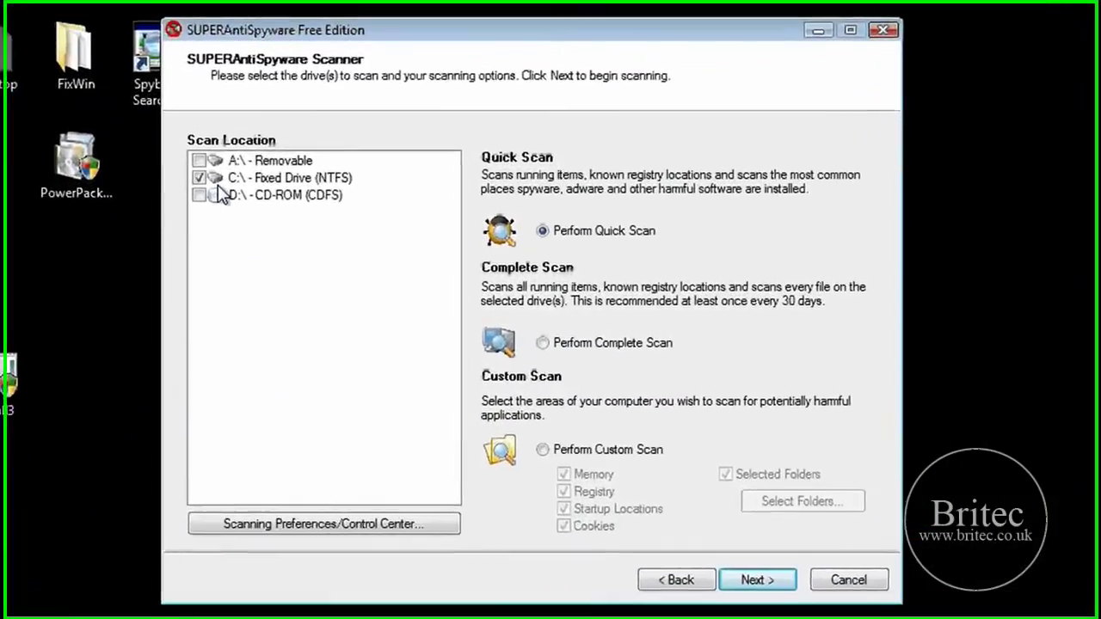
pyautogui.click(750, 584)
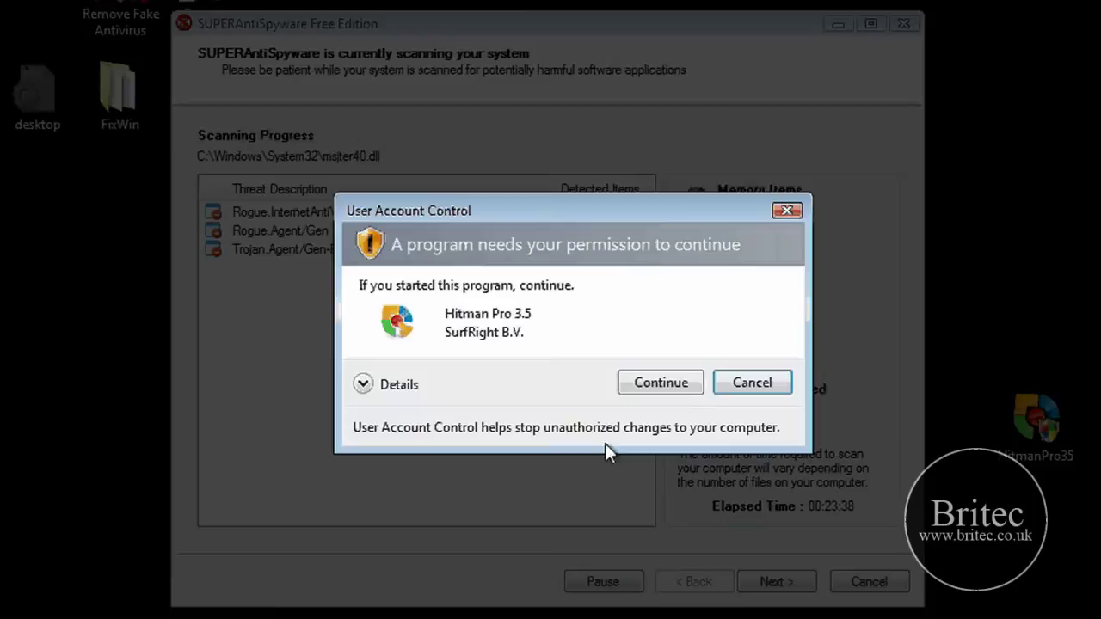
# Allow Hitman Pro 3.5 to run, accept its license agreement and start its malware scan
pyautogui.click(635, 388)
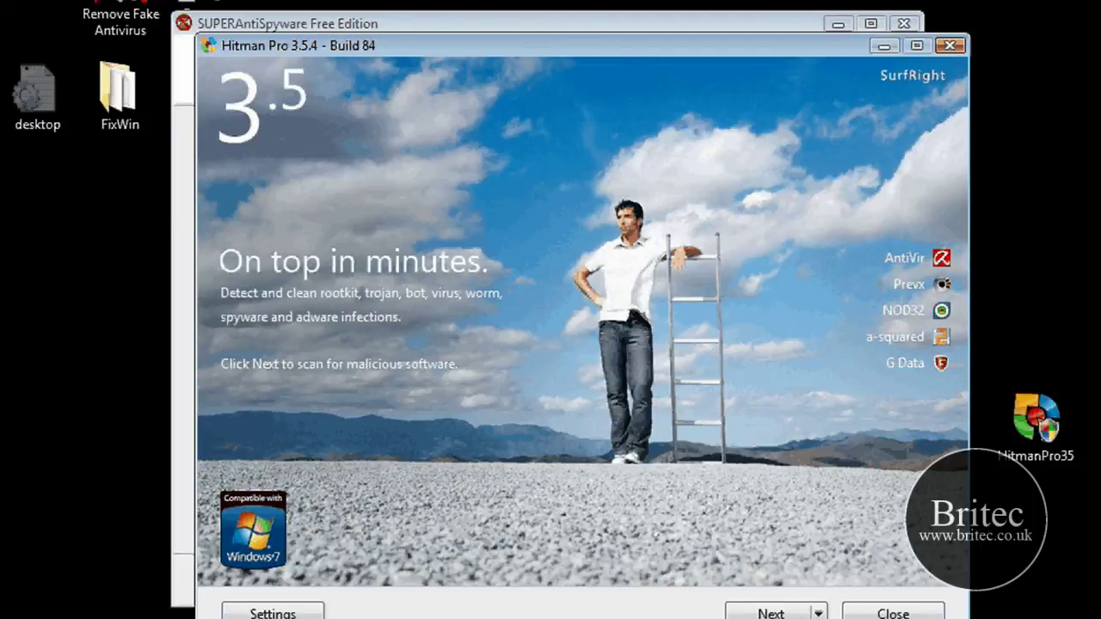
pyautogui.click(772, 612)
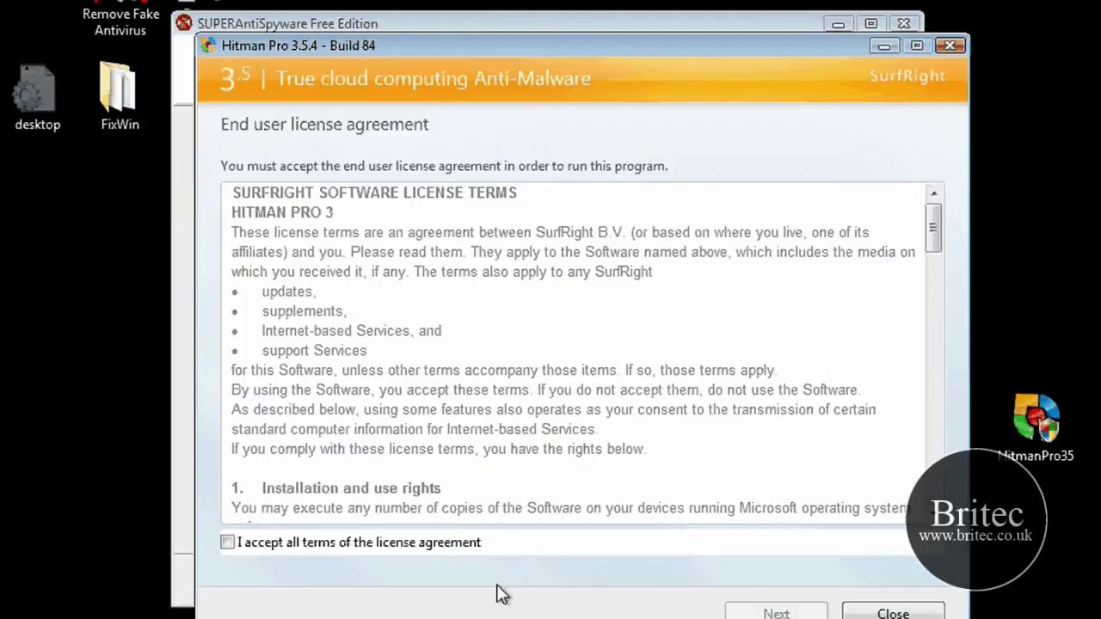
pyautogui.click(330, 548)
pyautogui.click(769, 612)
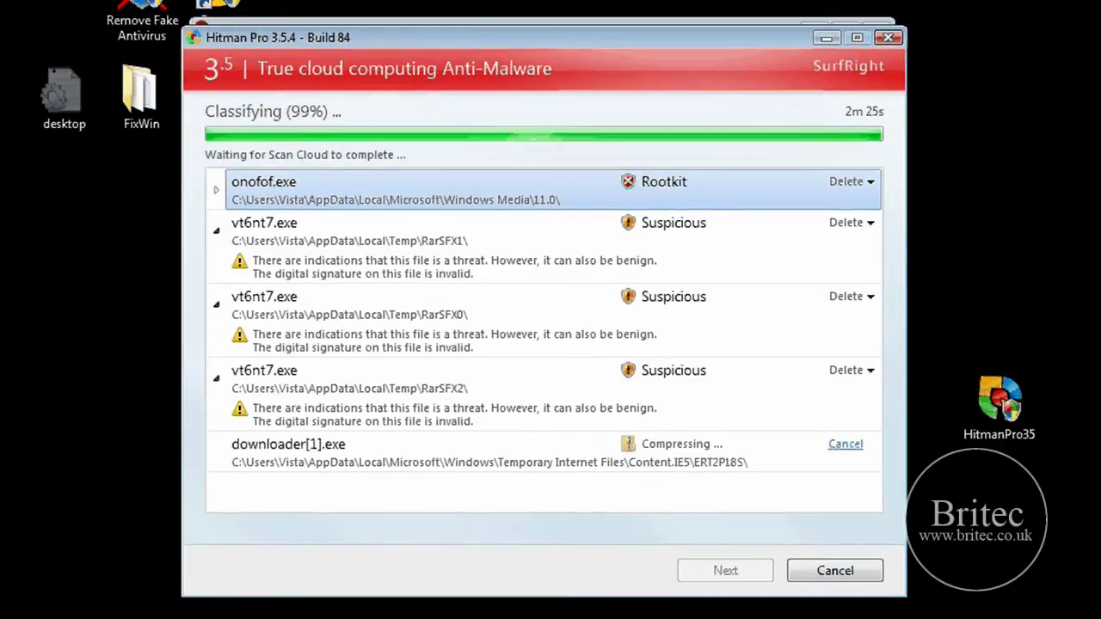
# Open the computer's advanced system settings, granting permission, and move the System Properties dialog clear of the other windows
pyautogui.press('super')
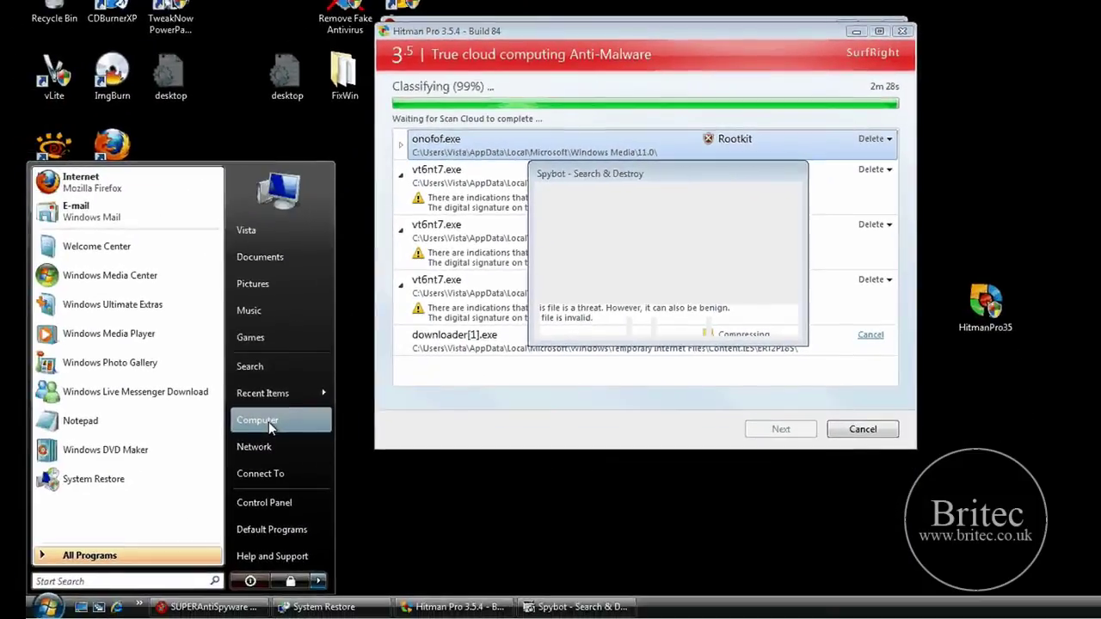
pyautogui.rightClick(38, 559)
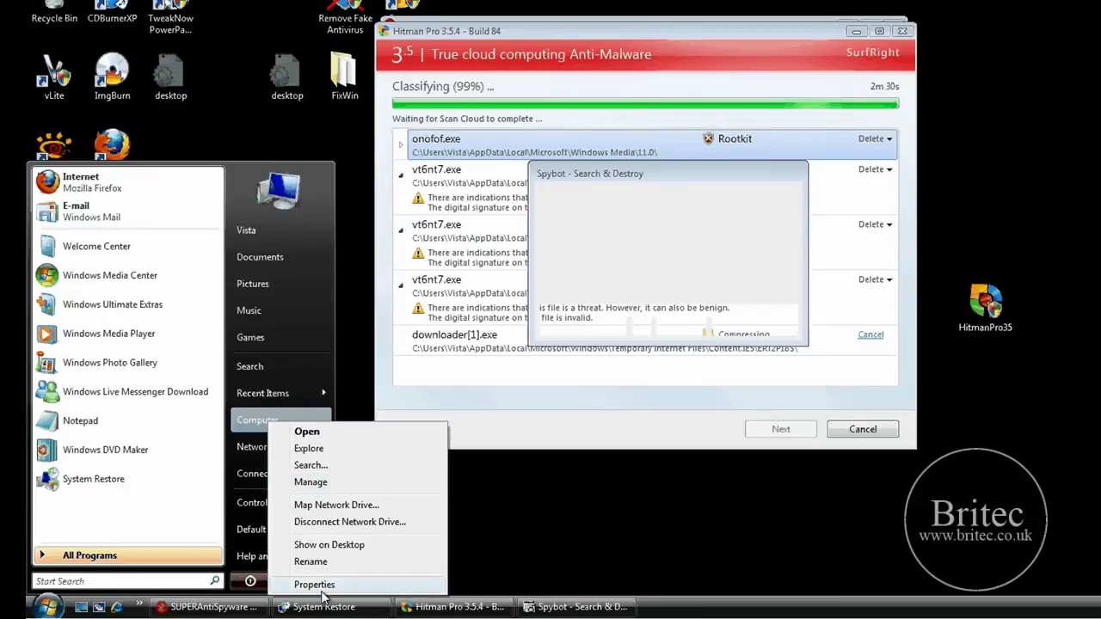
pyautogui.press('Escape')
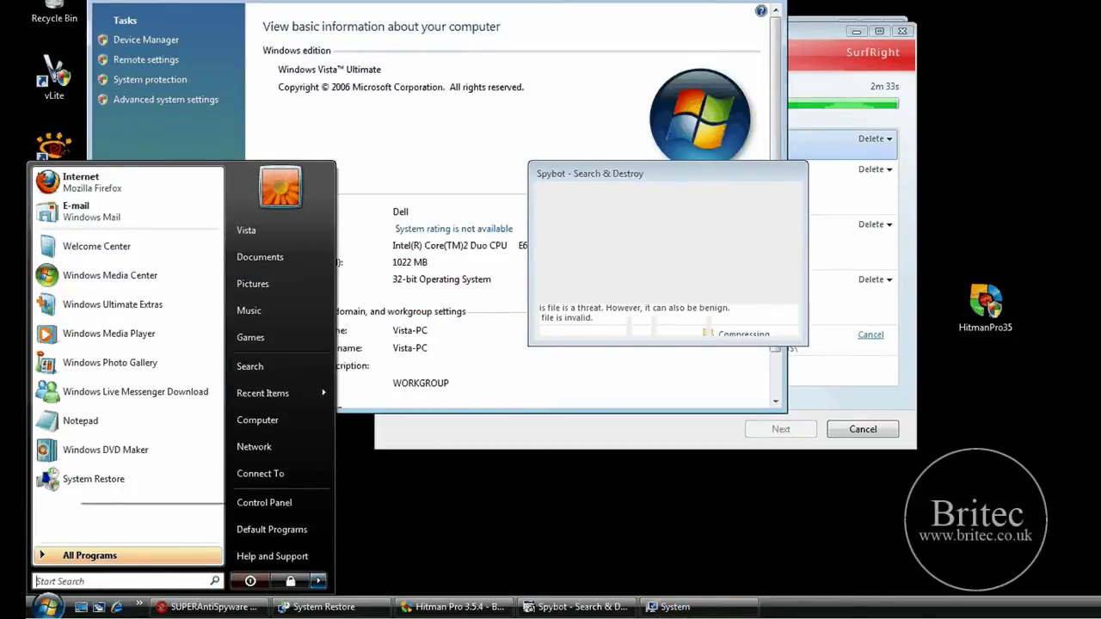
pyautogui.click(373, 37)
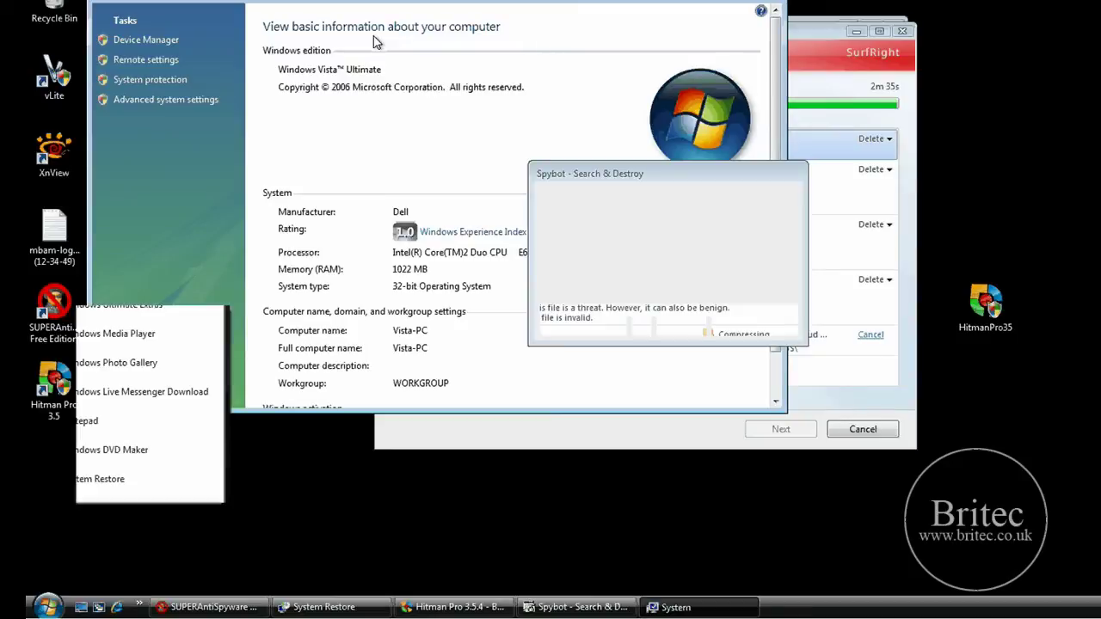
pyautogui.click(148, 99)
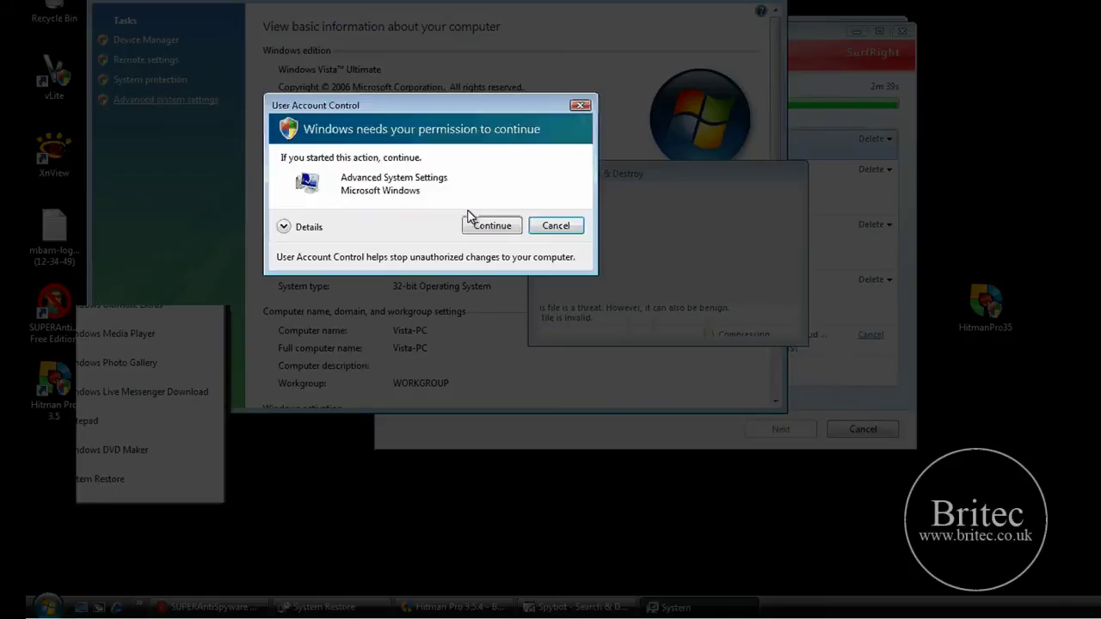
pyautogui.click(483, 225)
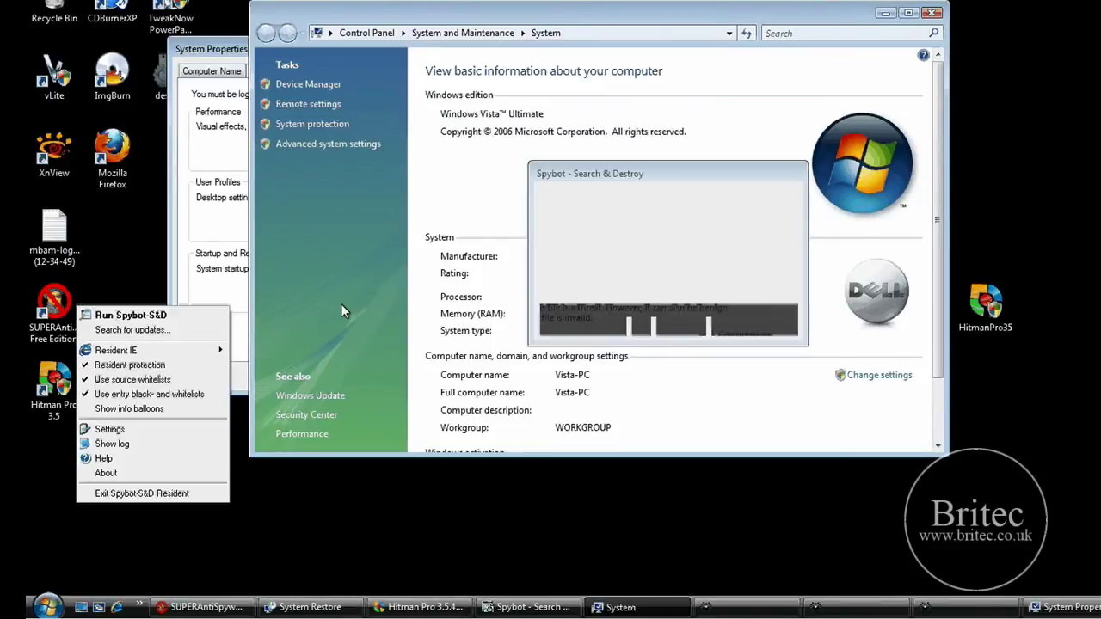
pyautogui.moveTo(223, 57)
pyautogui.mouseDown()
pyautogui.moveTo(398, 73)
pyautogui.moveTo(271, 77)
pyautogui.mouseUp()
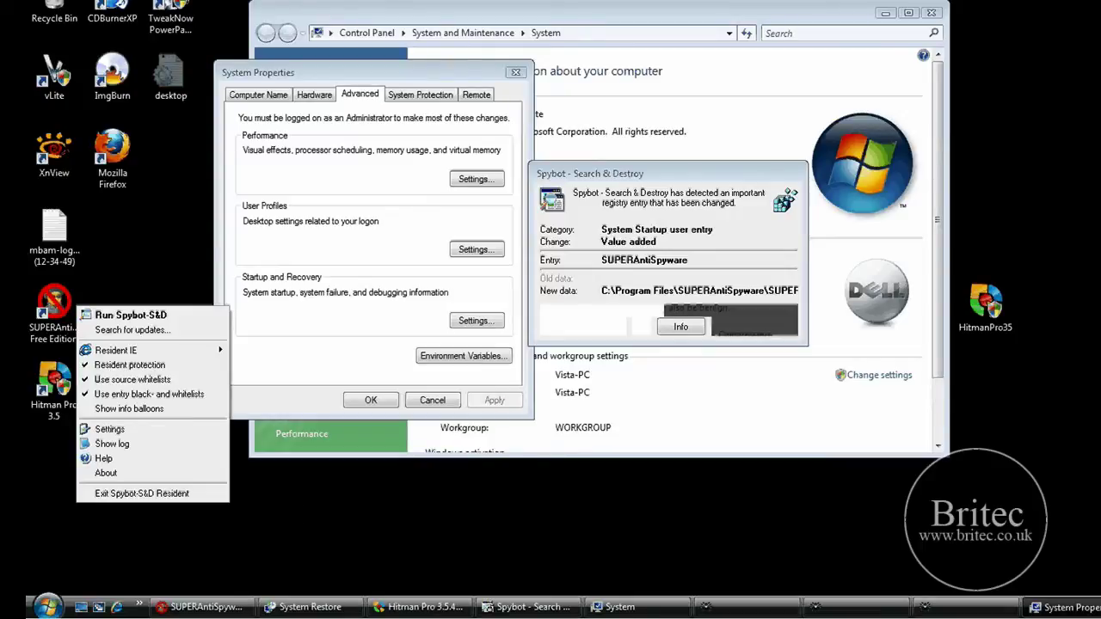
pyautogui.click(307, 74)
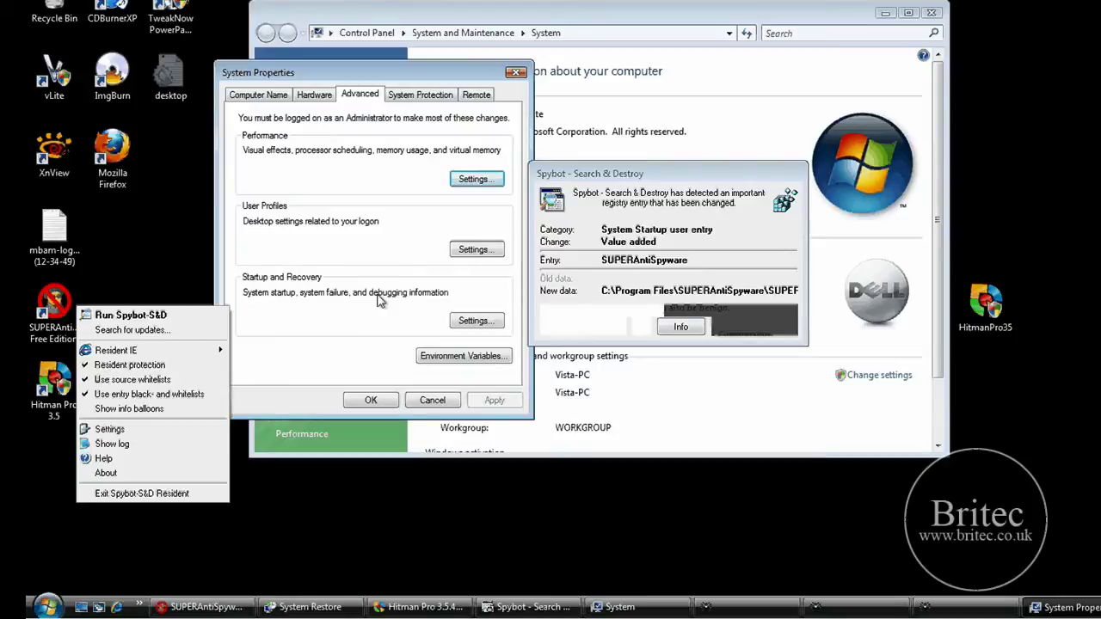
# Turn System Restore off for Local Disk (C:) in System Protection, apply the change and close System Properties
pyautogui.click(423, 97)
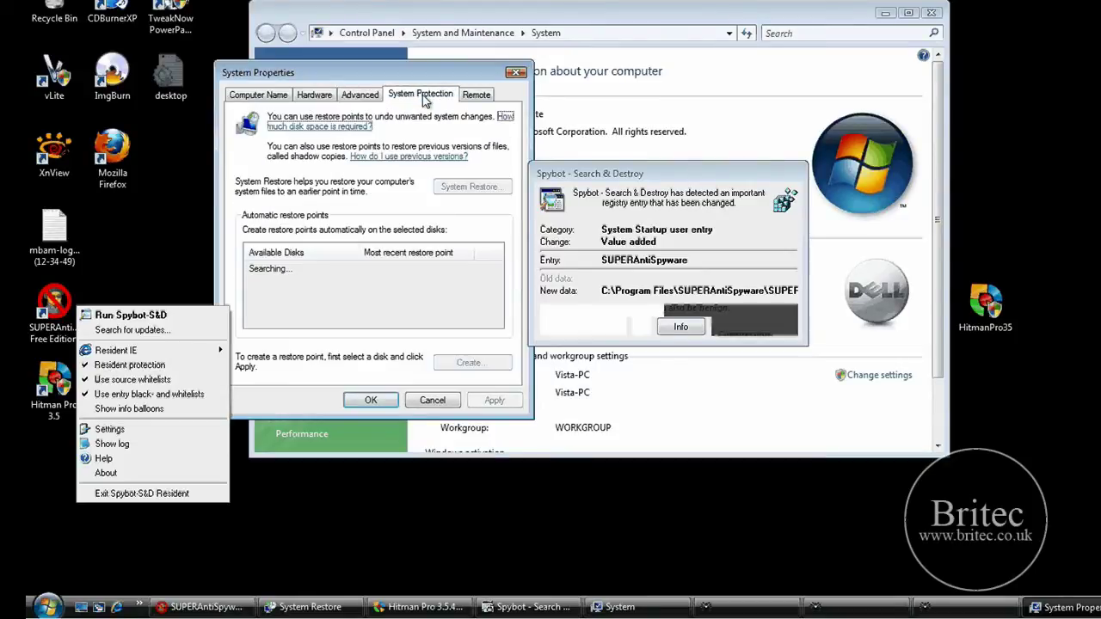
pyautogui.click(254, 270)
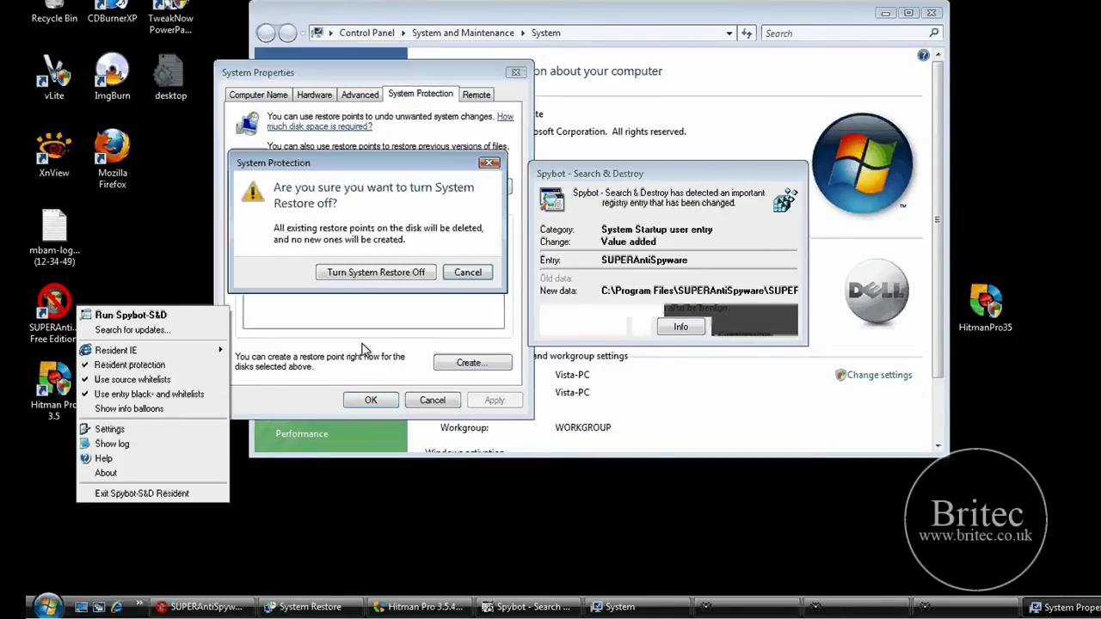
pyautogui.click(370, 273)
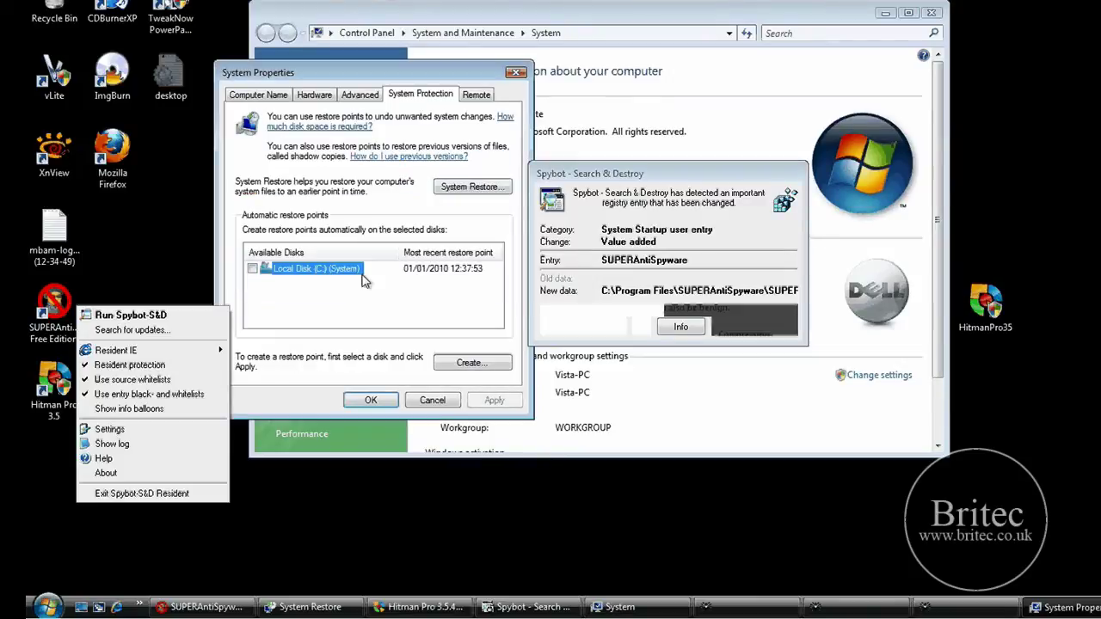
pyautogui.click(495, 400)
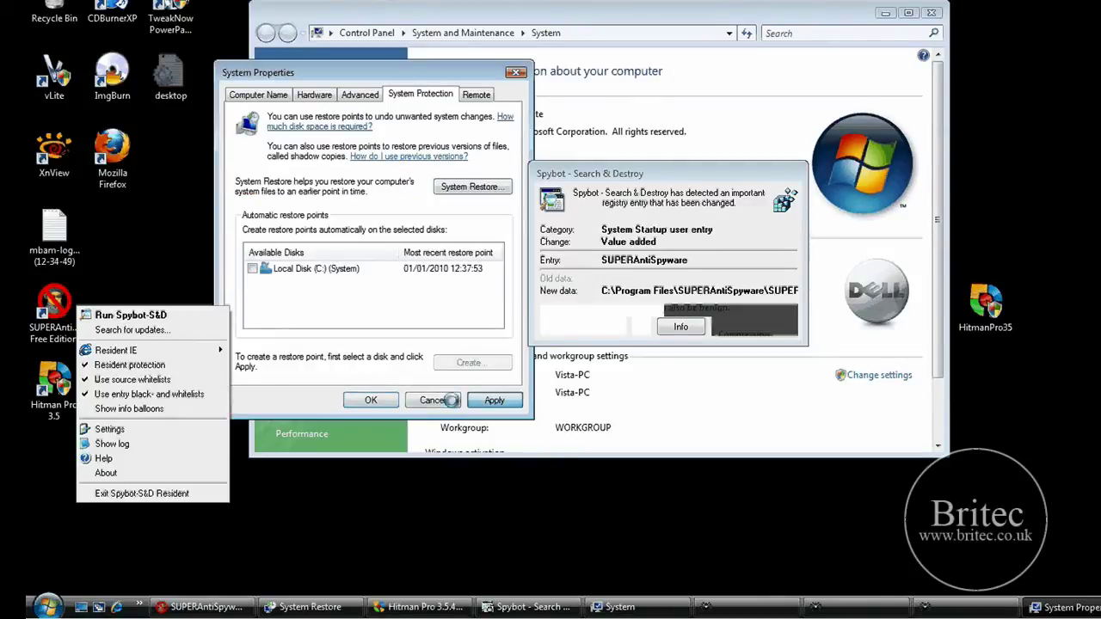
pyautogui.click(374, 400)
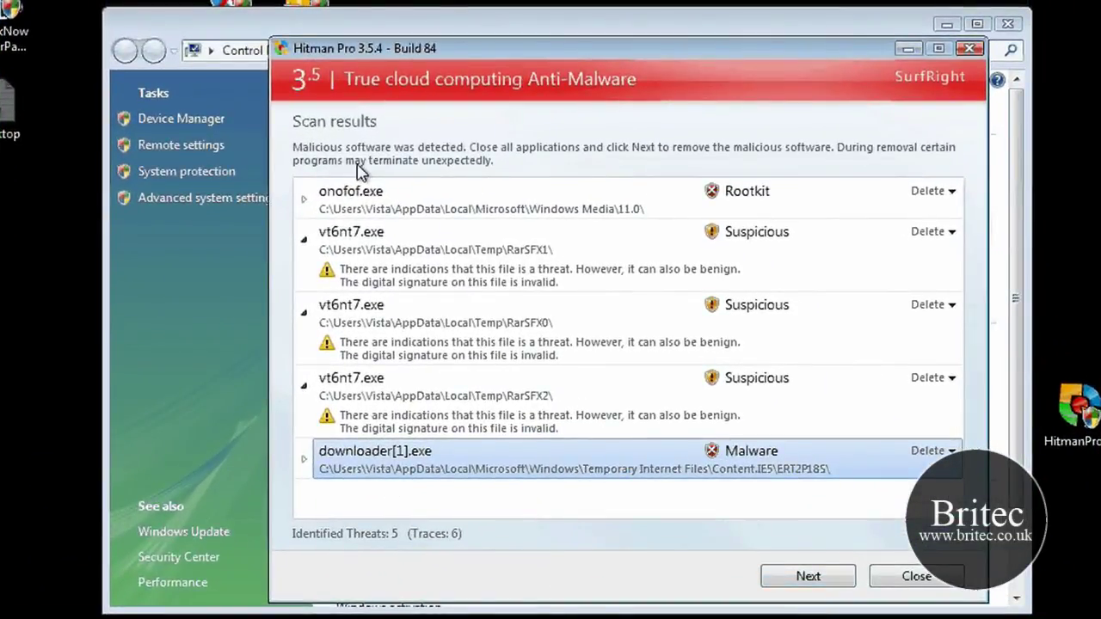
# Proceed from the Hitman Pro scan results and activate the one-time free license valid for thirty days
pyautogui.click(807, 578)
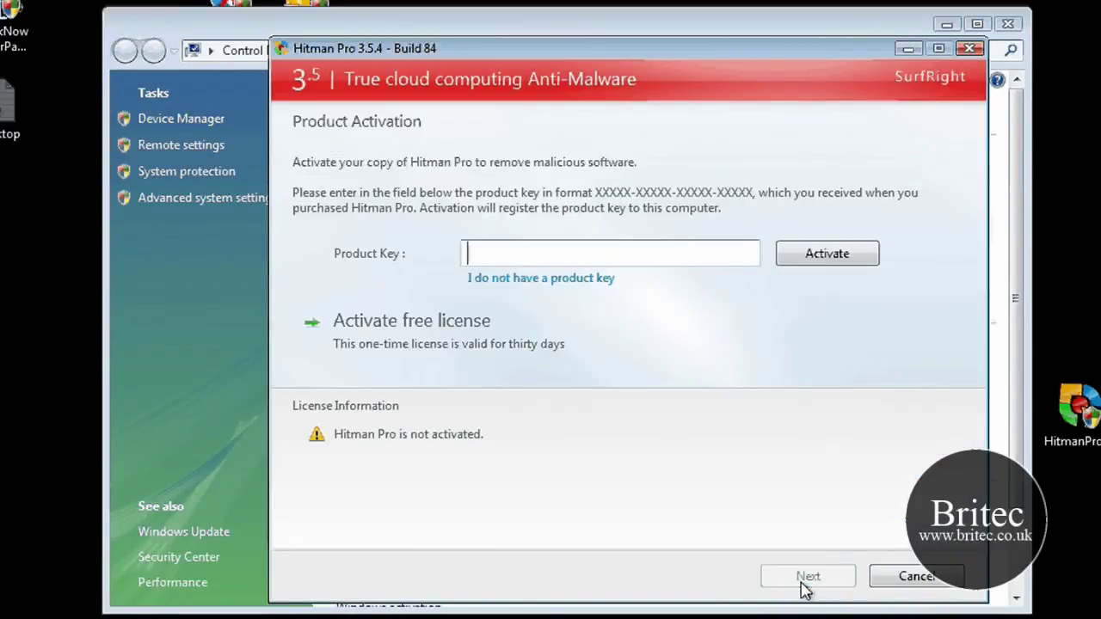
pyautogui.click(376, 332)
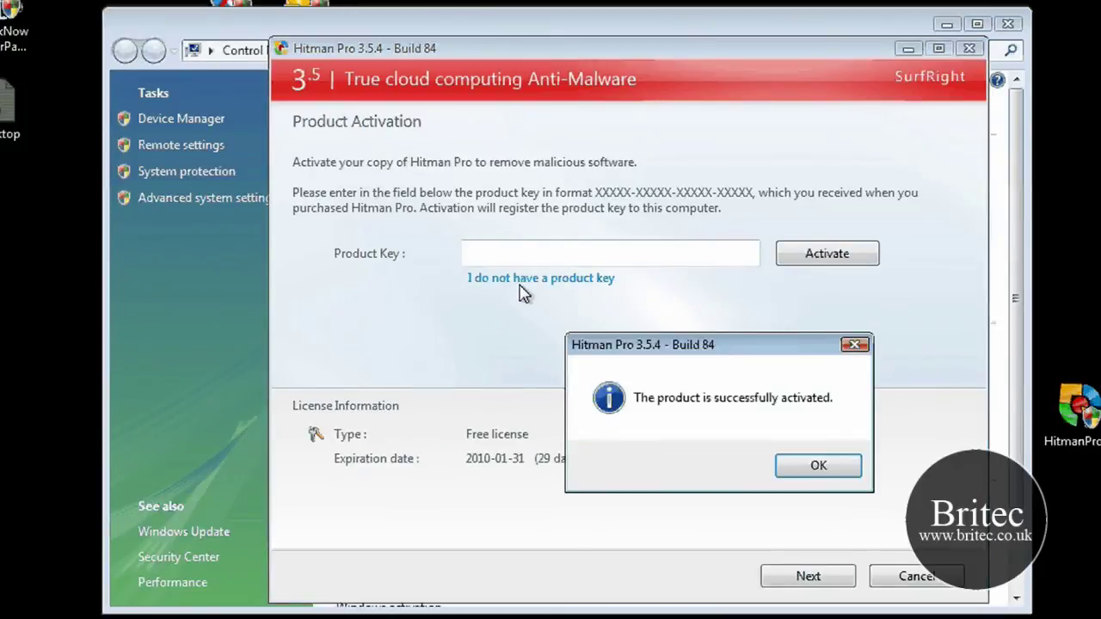
pyautogui.click(819, 466)
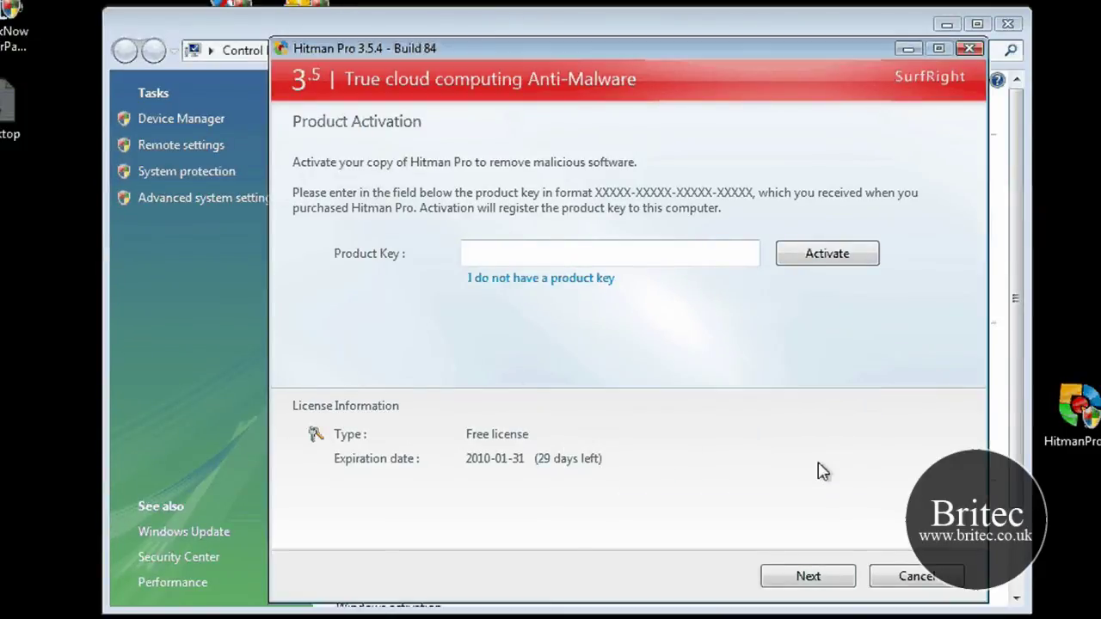
# Remove the malicious files detected by Hitman Pro and continue to the final results summary
pyautogui.click(809, 578)
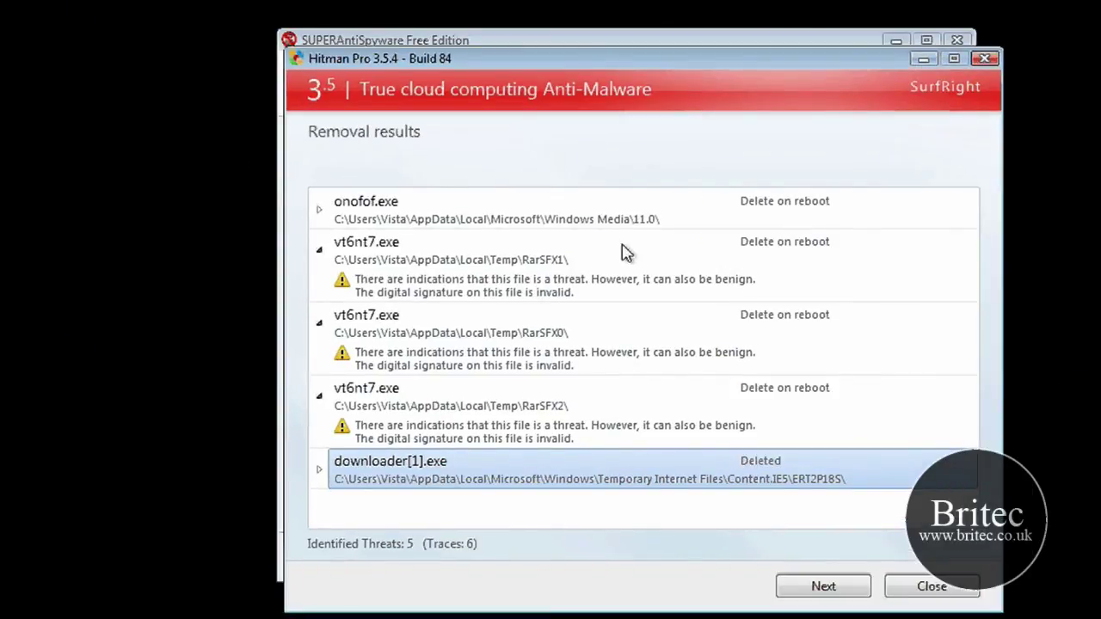
pyautogui.click(862, 586)
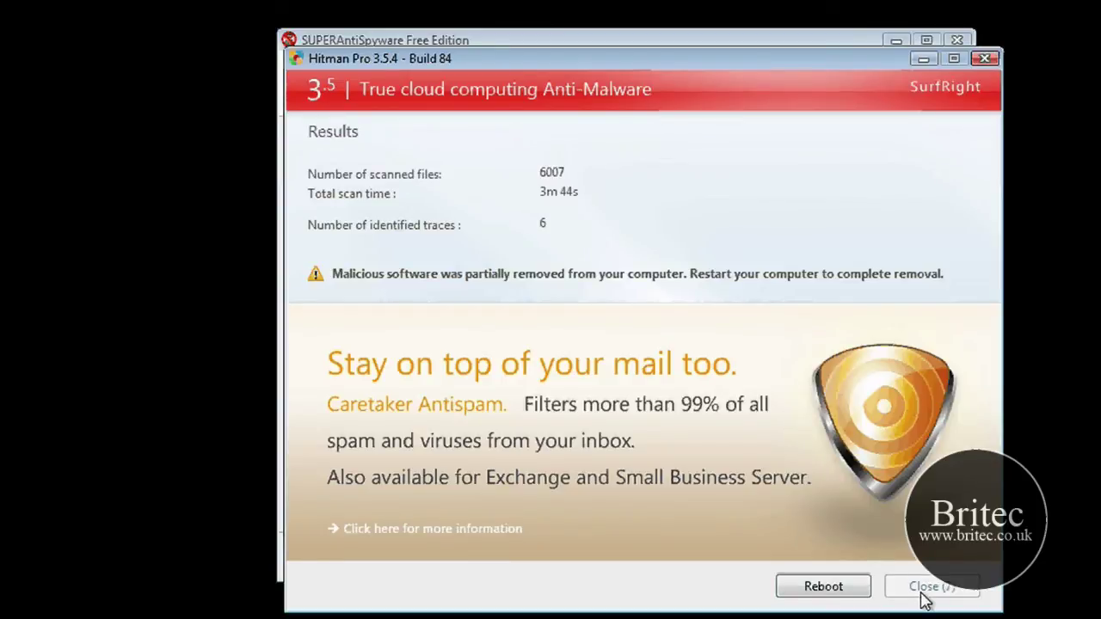
pyautogui.moveTo(707, 63); pyautogui.dragTo(725, 115)
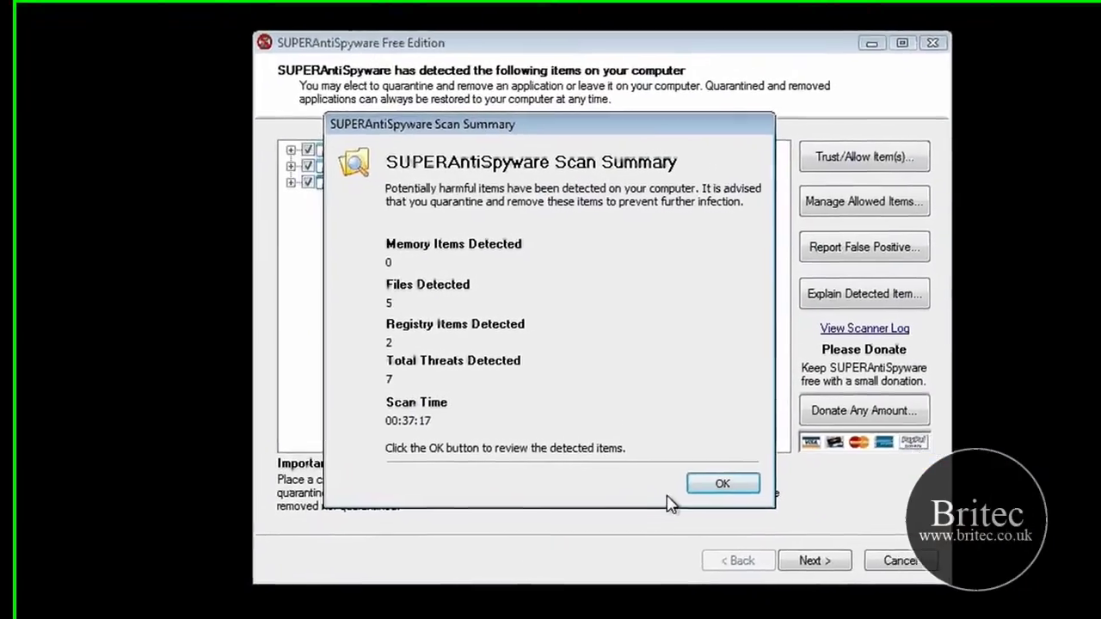
# Dismiss the SUPERAntiSpyware scan summary, quarantine and remove all checked items, and reboot to complete the removal
pyautogui.click(698, 487)
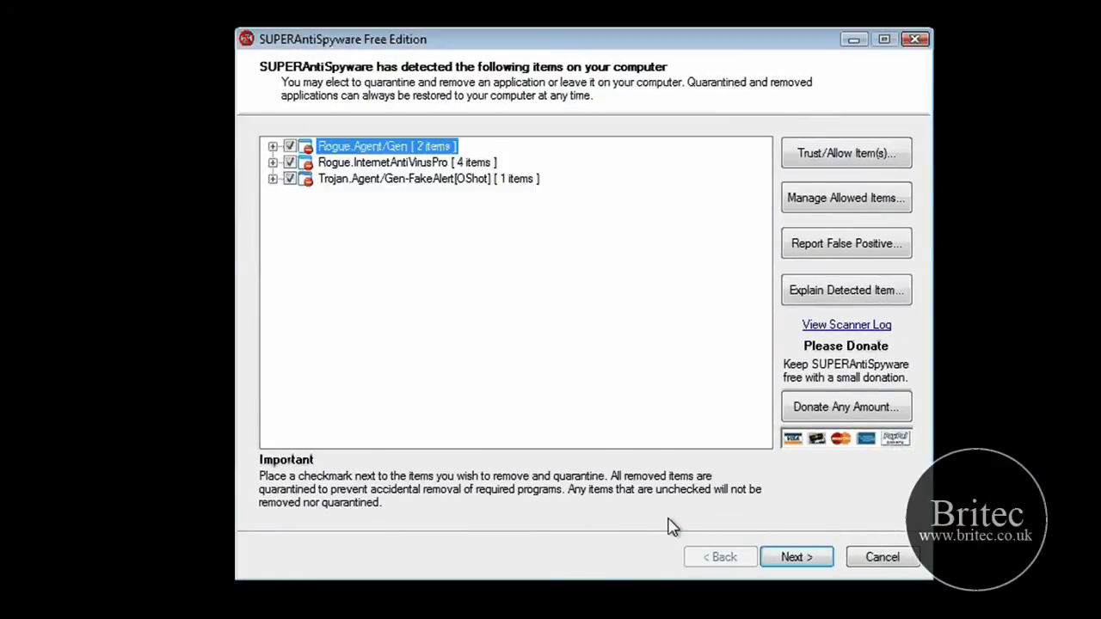
pyautogui.click(785, 560)
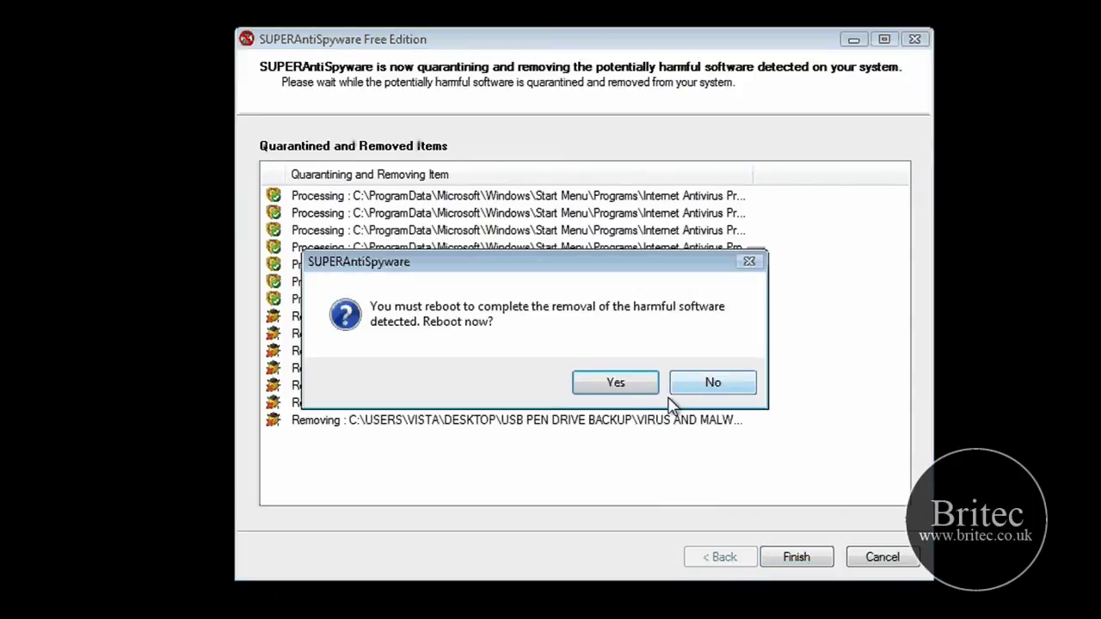
pyautogui.click(631, 383)
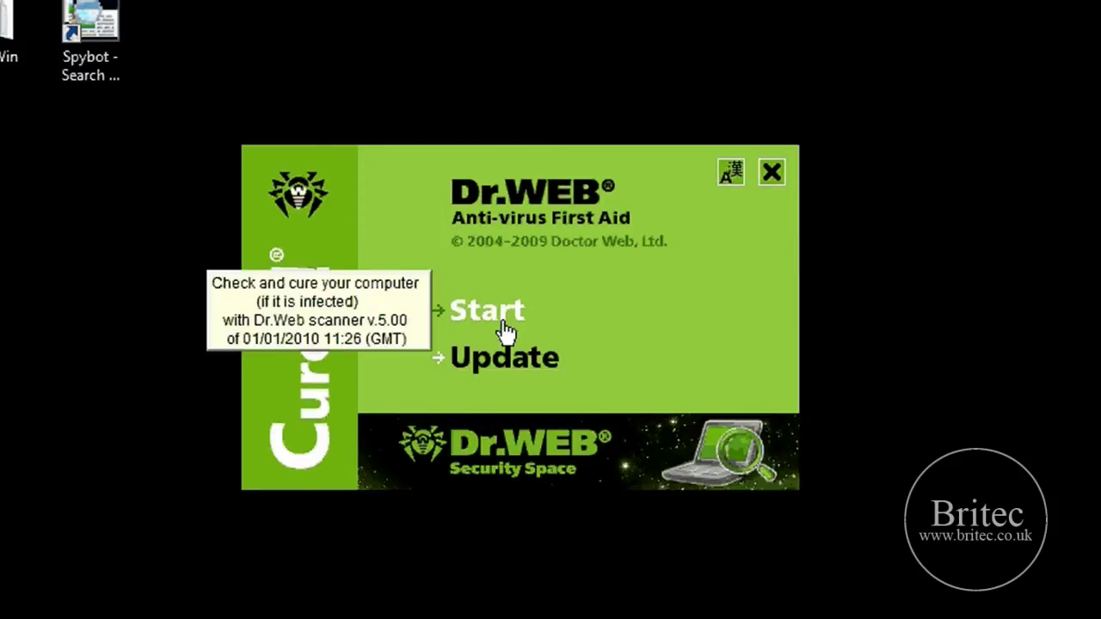
# Start the Dr.Web CureIt! Express scan and confirm running it now
pyautogui.click(506, 331)
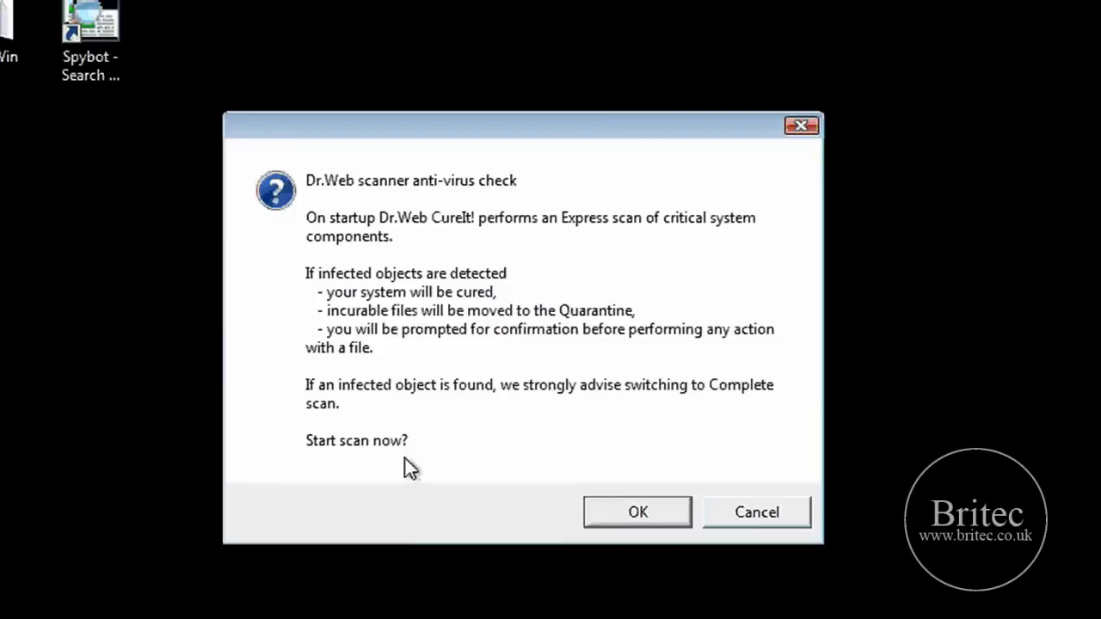
pyautogui.click(633, 523)
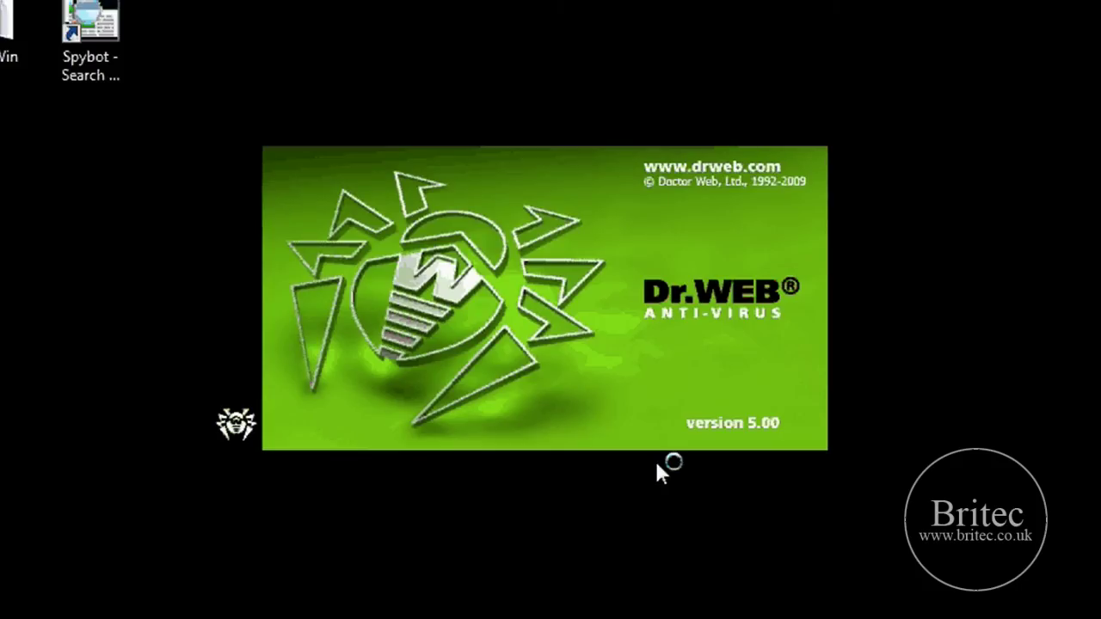